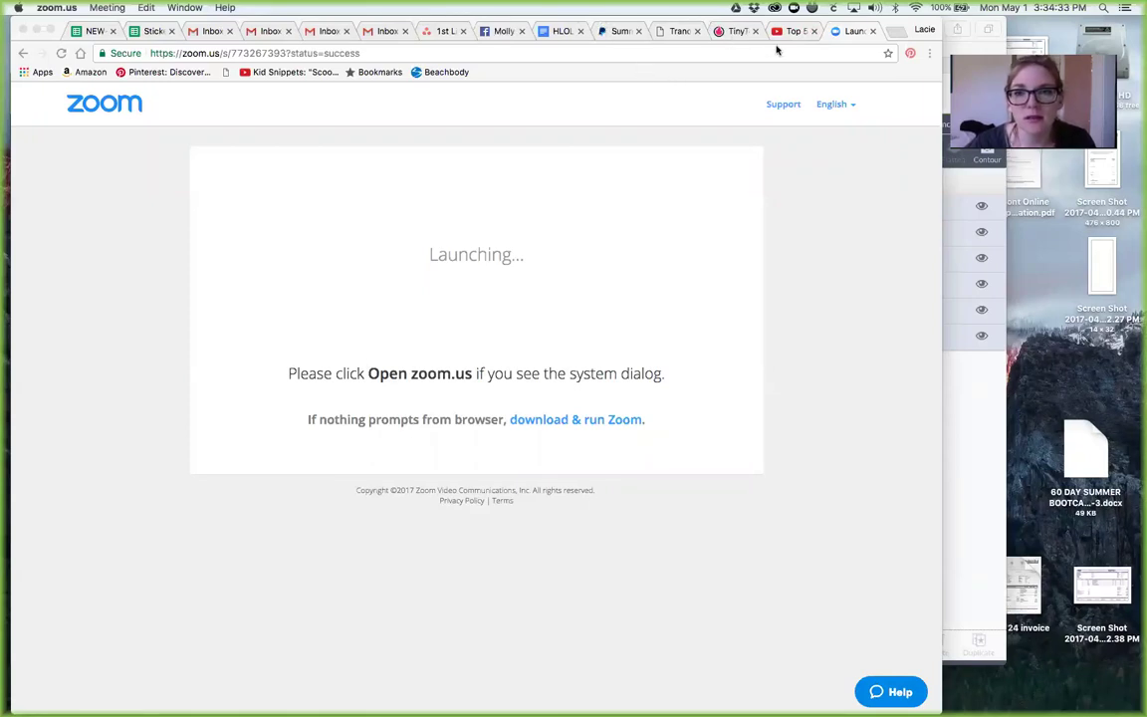
# Step: Close the YouTube tab and return to the PayPal account summary
pyautogui.click(809, 32)
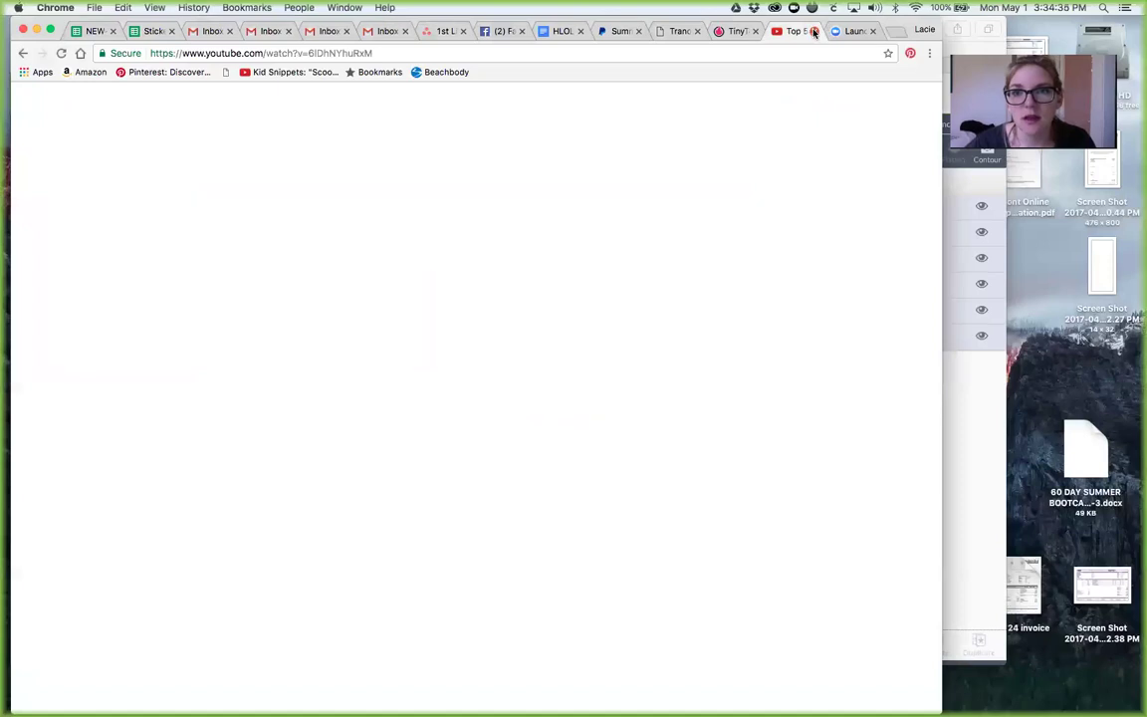
pyautogui.click(814, 32)
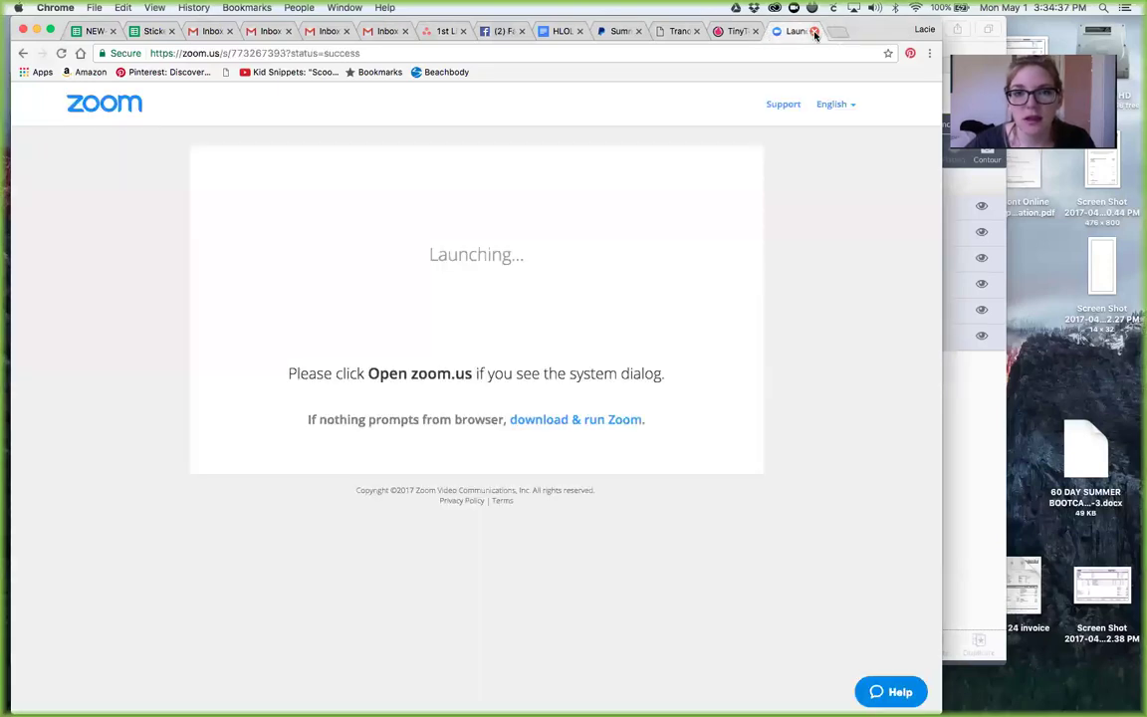
pyautogui.click(614, 36)
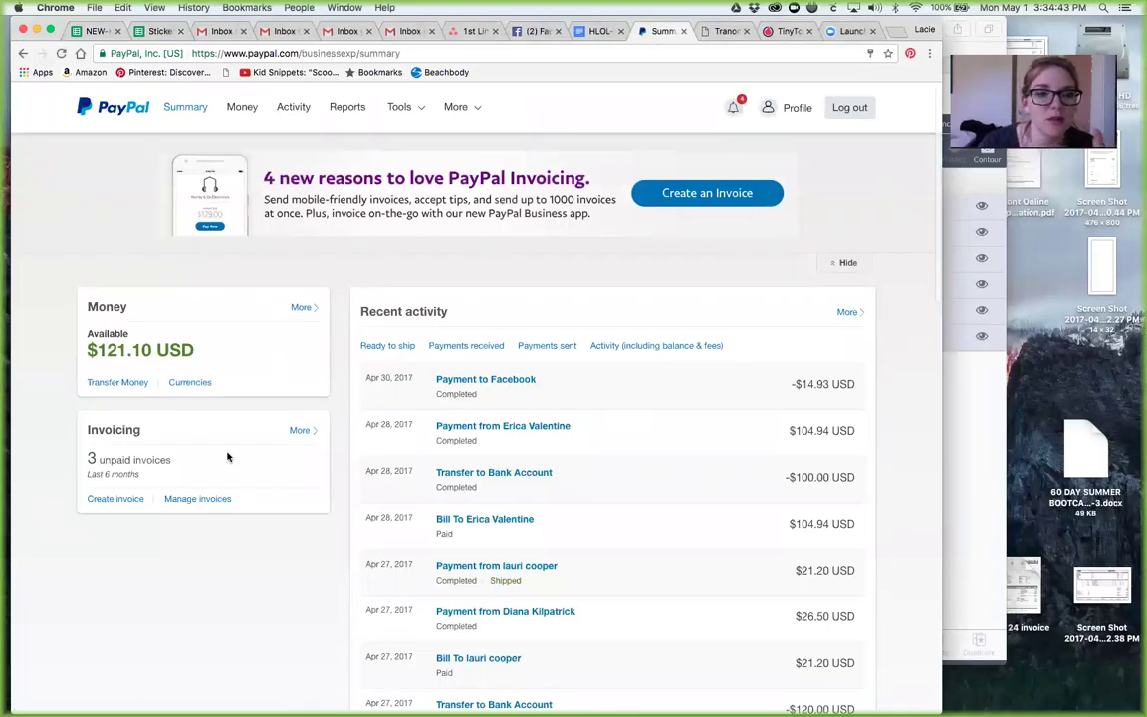
# Step: Look over the existing invoices, then start a new invoice from the summary page
pyautogui.click(188, 506)
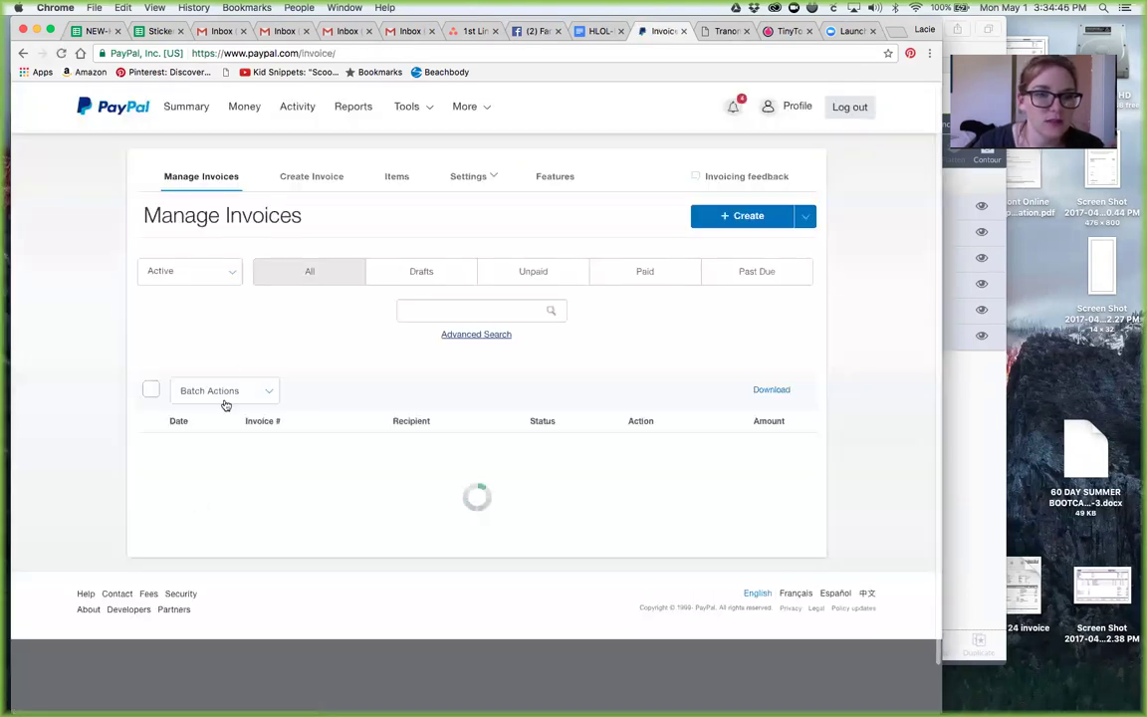
pyautogui.click(126, 111)
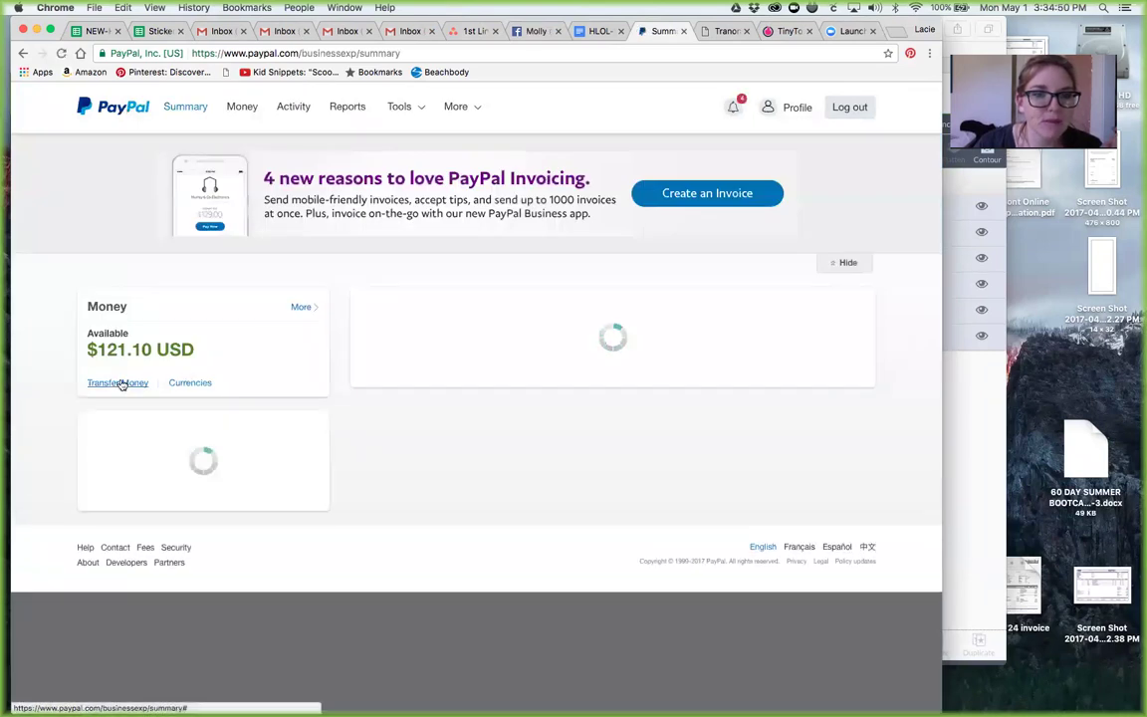
pyautogui.click(117, 499)
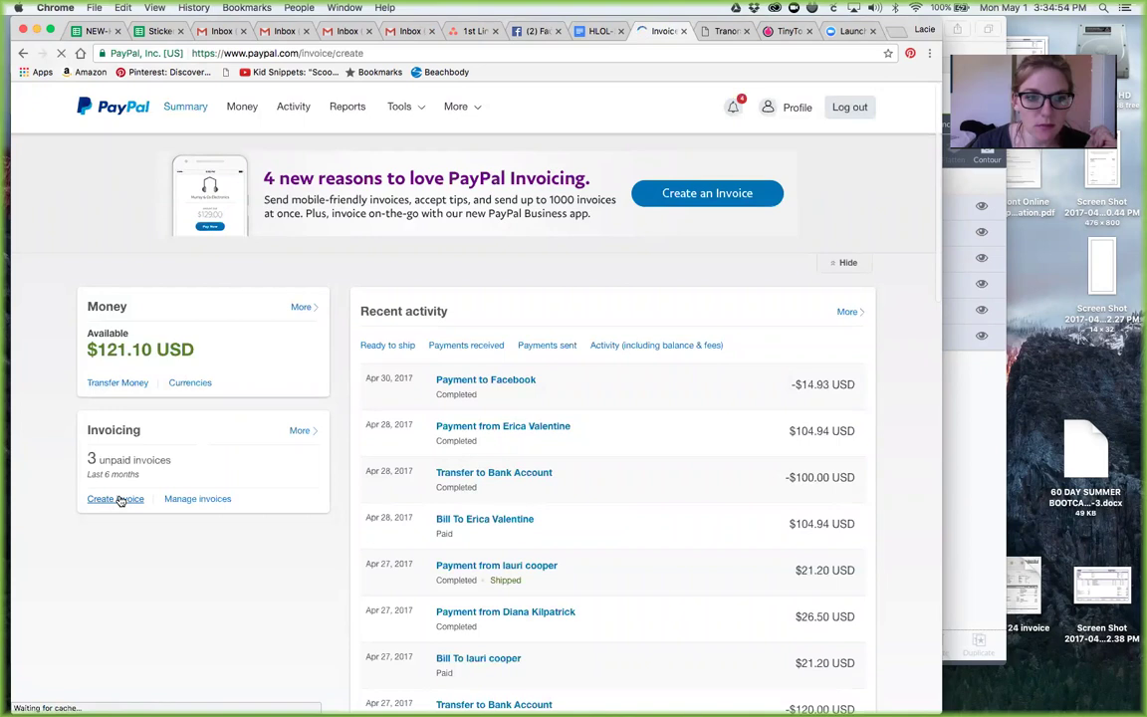
# Step: Enter the customer's e-mail address as the Bill to recipient on invoice 0030
pyautogui.click(232, 445)
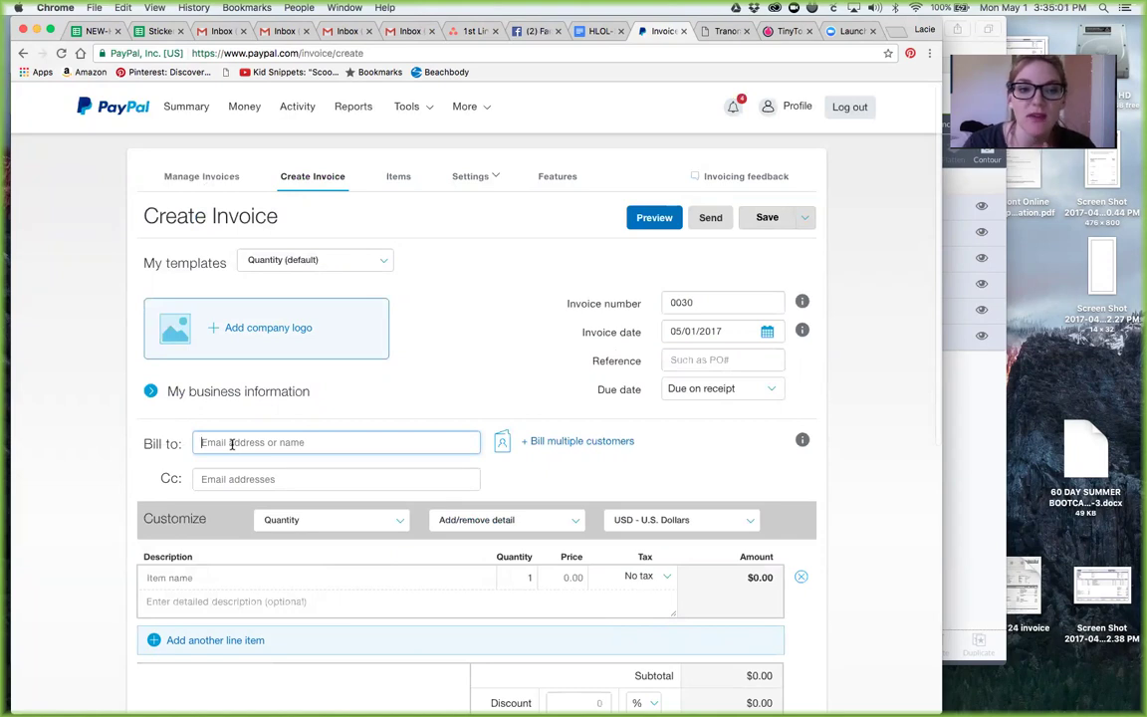
pyautogui.write('La')
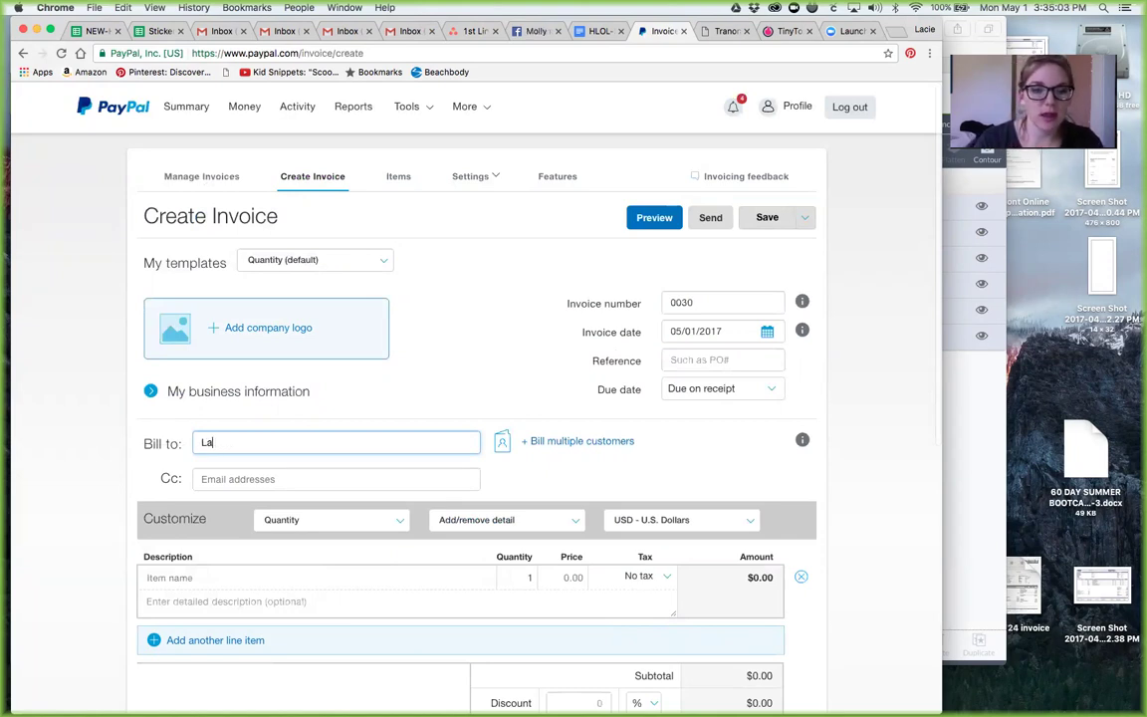
pyautogui.press('BackSpace')
pyautogui.press('BackSpace')
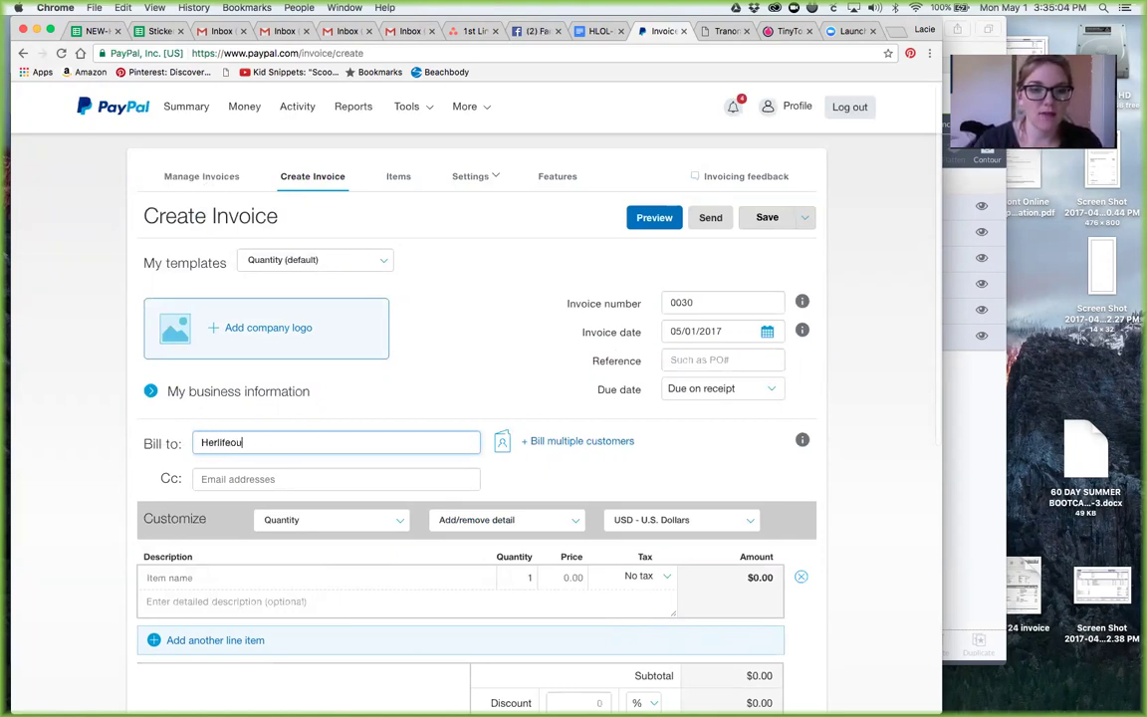
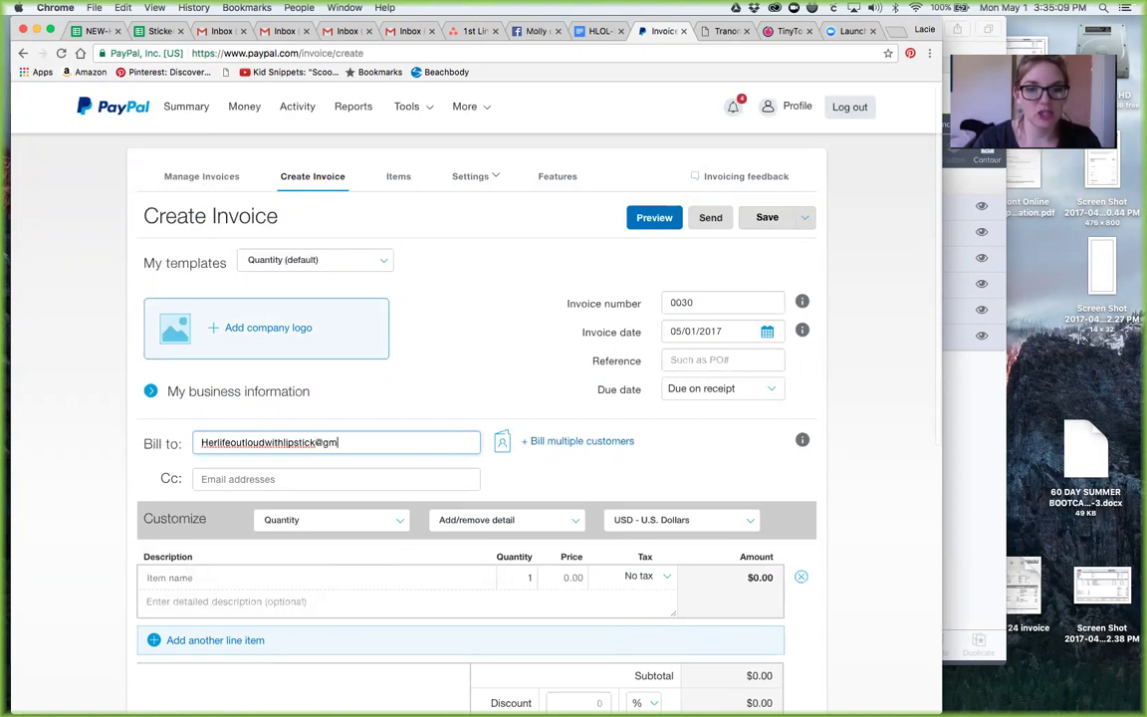
pyautogui.click(516, 481)
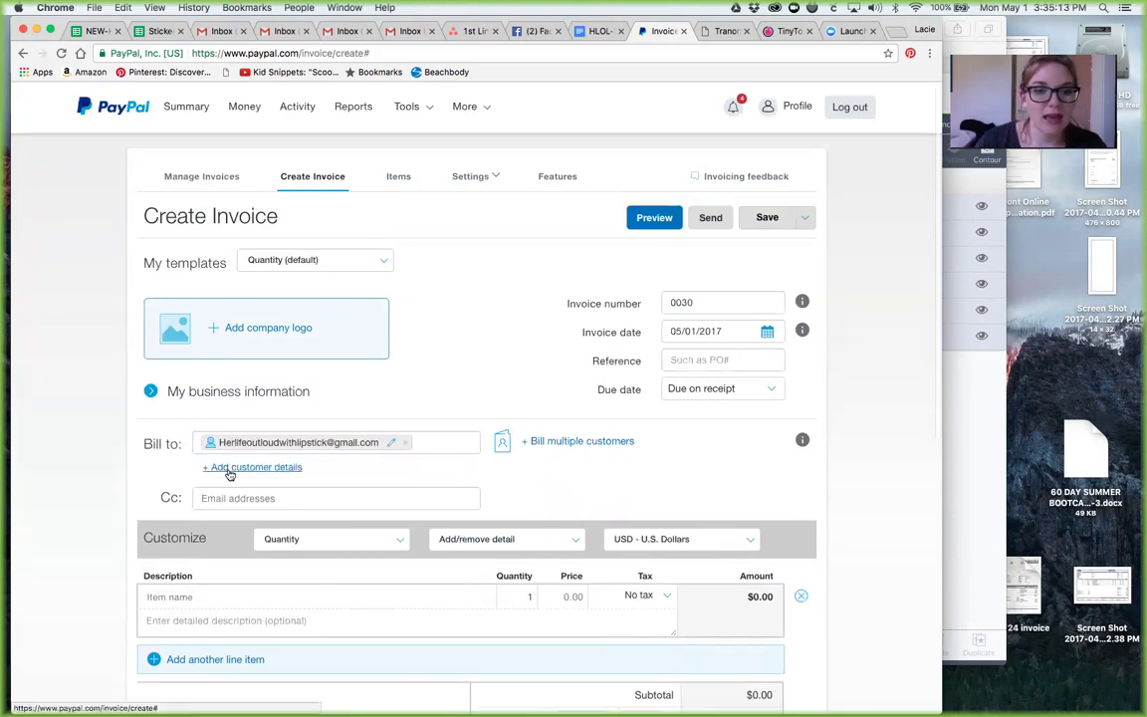
# Step: Add the customer's first name and suggested last name in the recipient details
pyautogui.click(229, 472)
pyautogui.click(314, 247)
pyautogui.write('Lacie')
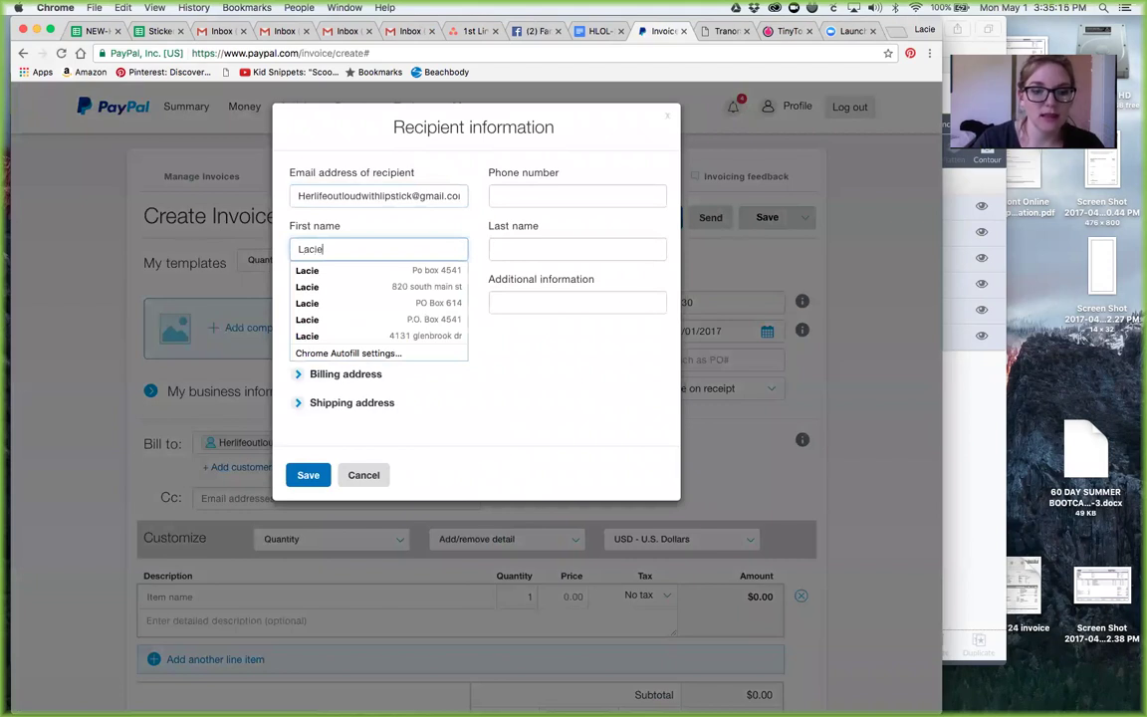
pyautogui.press('Tab')
pyautogui.write('F')
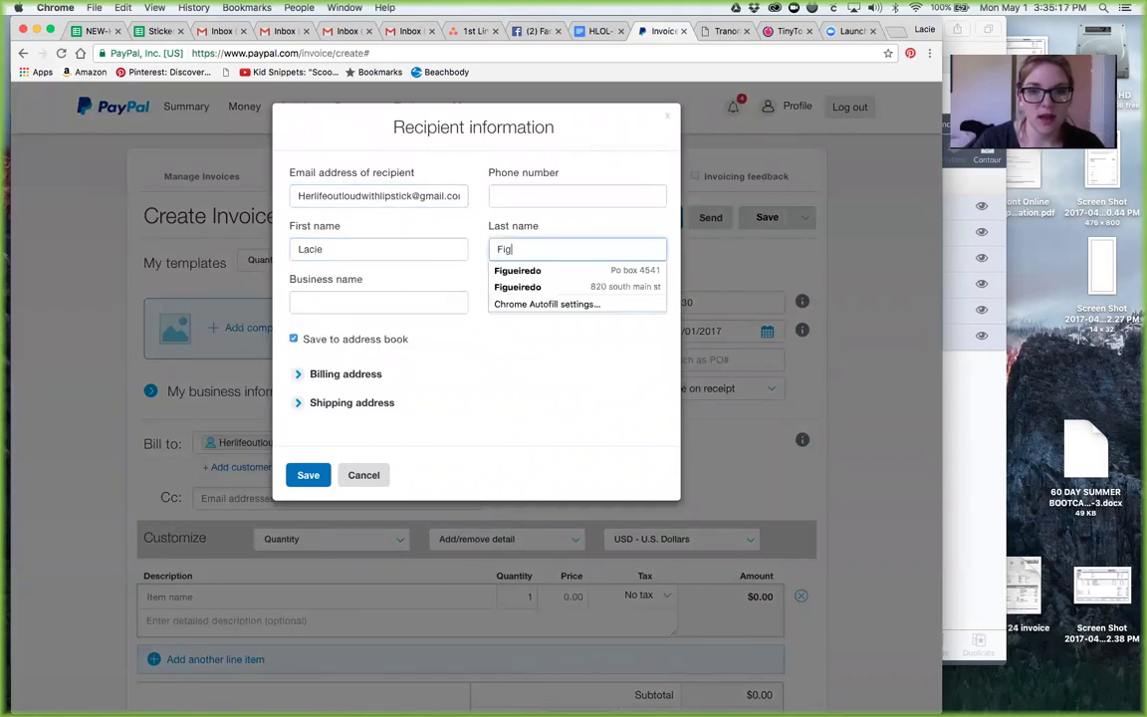
pyautogui.click(514, 273)
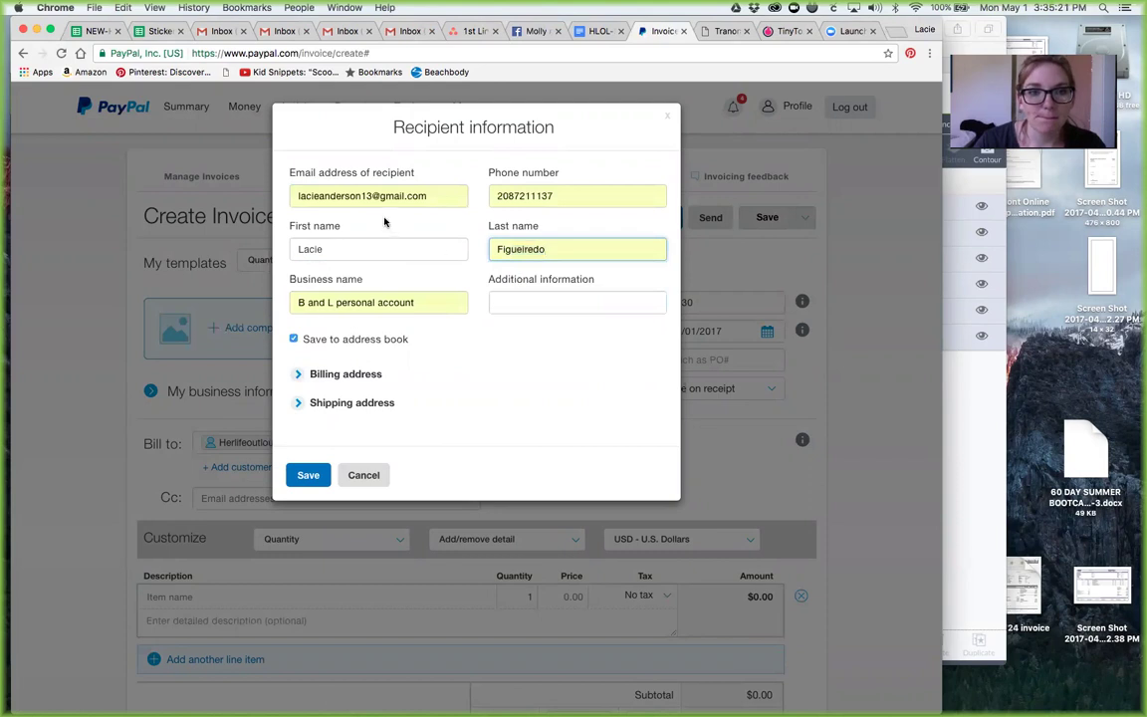
# Step: Clear the business name and e-mail, expand the shipping address, and save the details
pyautogui.click(389, 195)
pyautogui.click(602, 406)
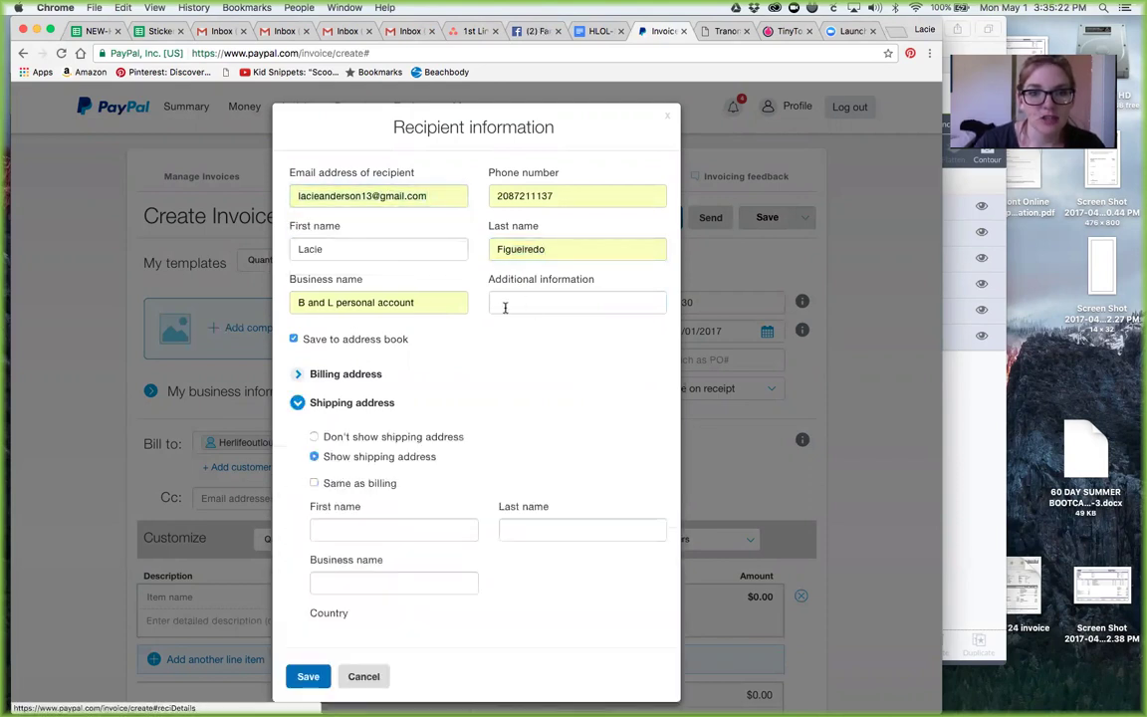
pyautogui.doubleClick(412, 300)
pyautogui.tripleClick(412, 299)
pyautogui.press('BackSpace')
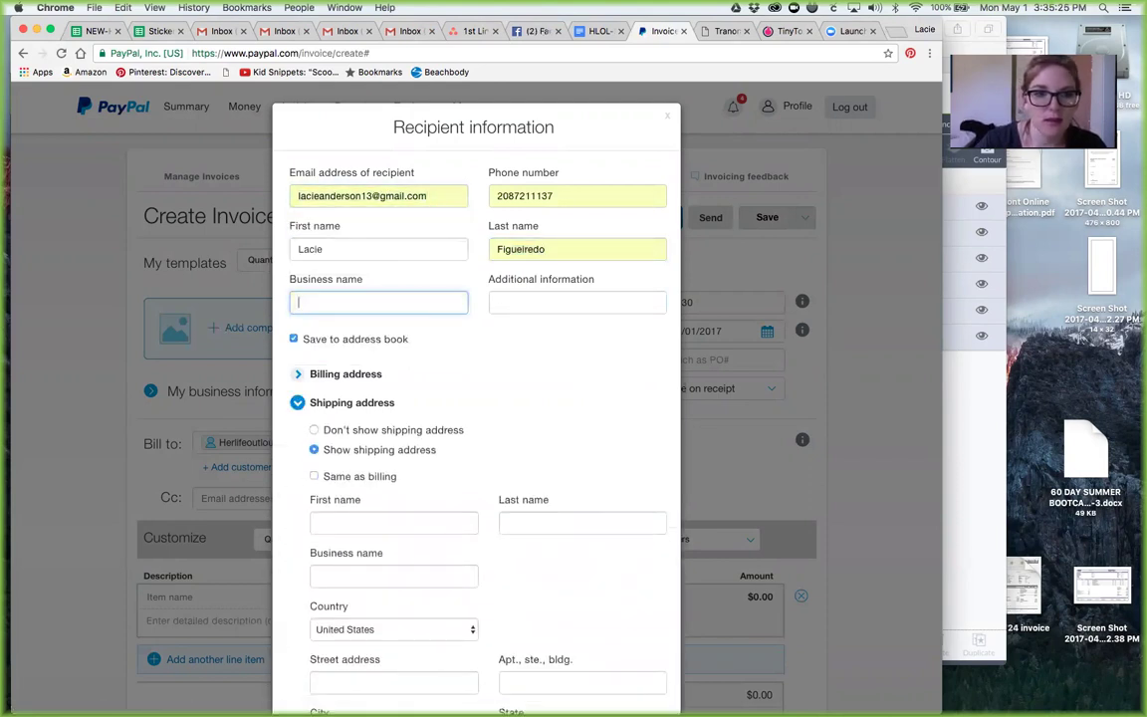
pyautogui.click(360, 194)
pyautogui.press('BackSpace')
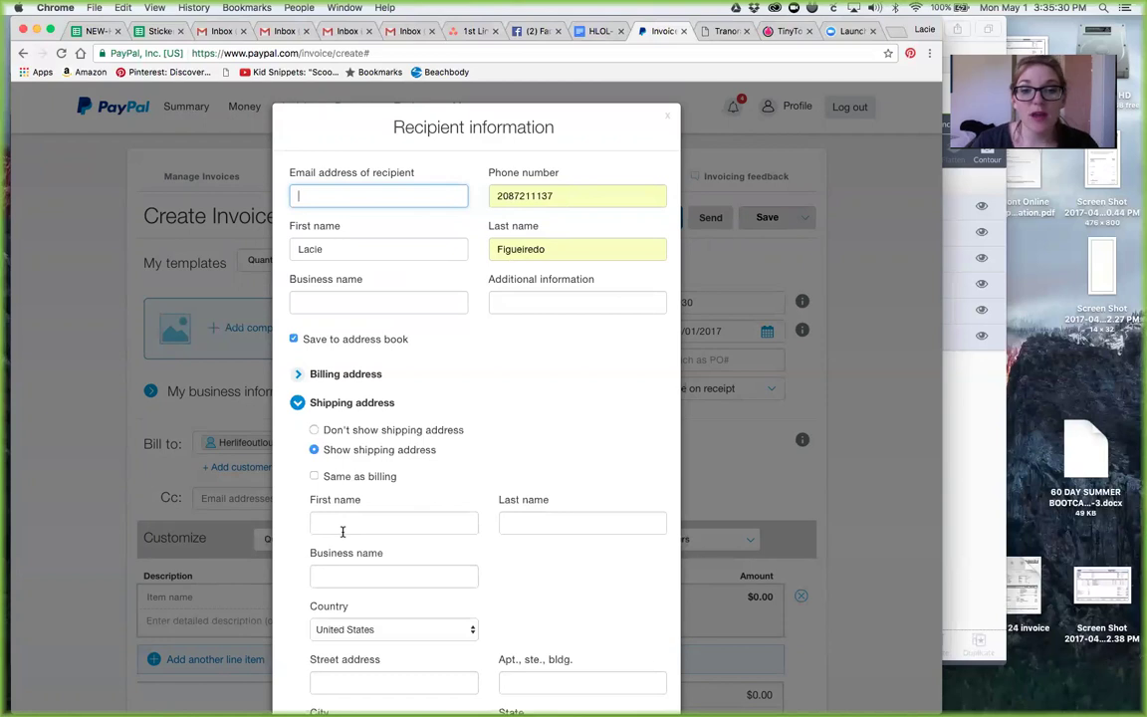
pyautogui.scroll(-2, 341, 530)
pyautogui.scroll(-4, 344, 537)
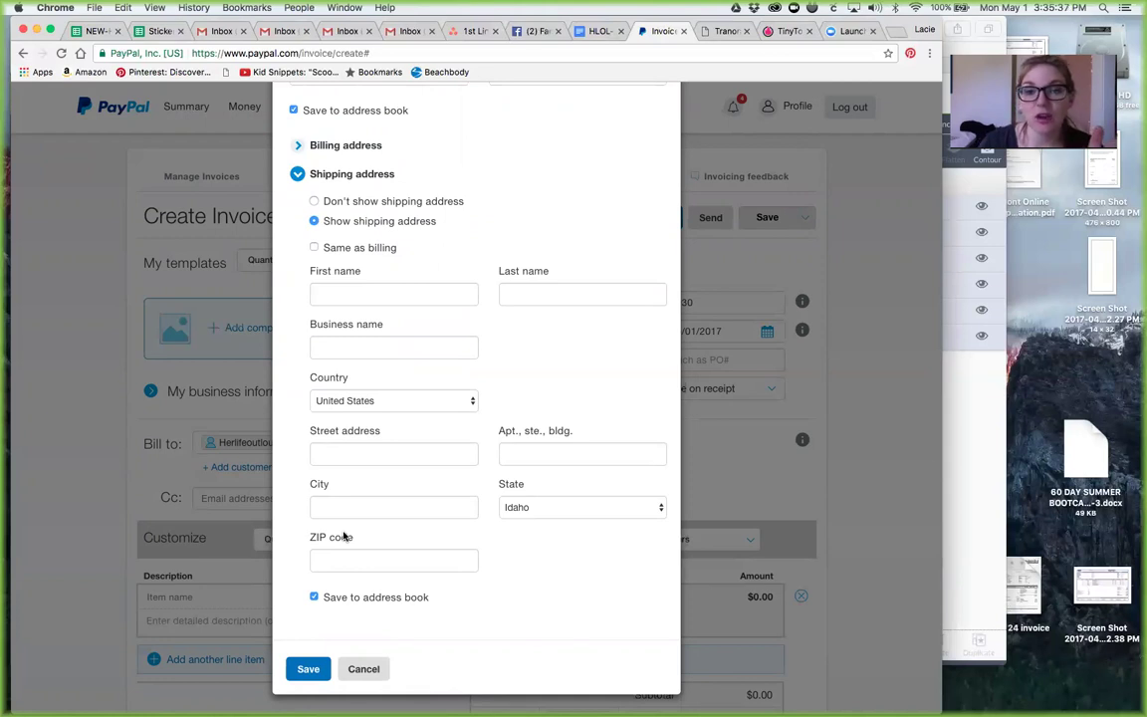
pyautogui.click(339, 455)
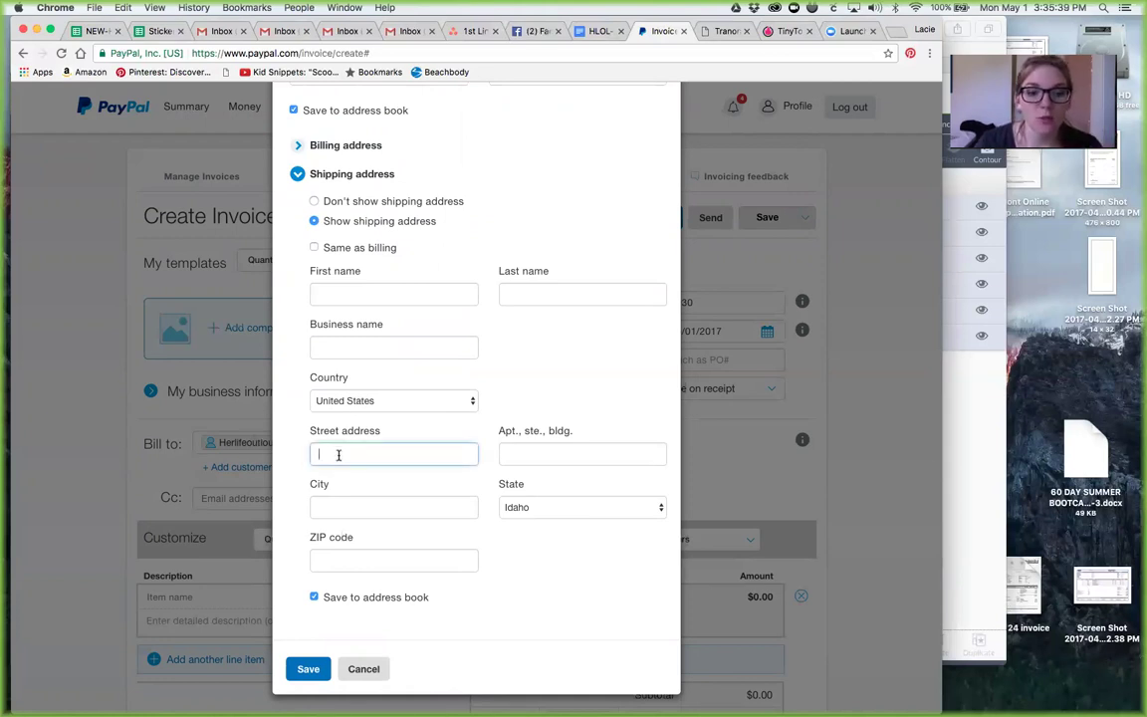
pyautogui.click(309, 670)
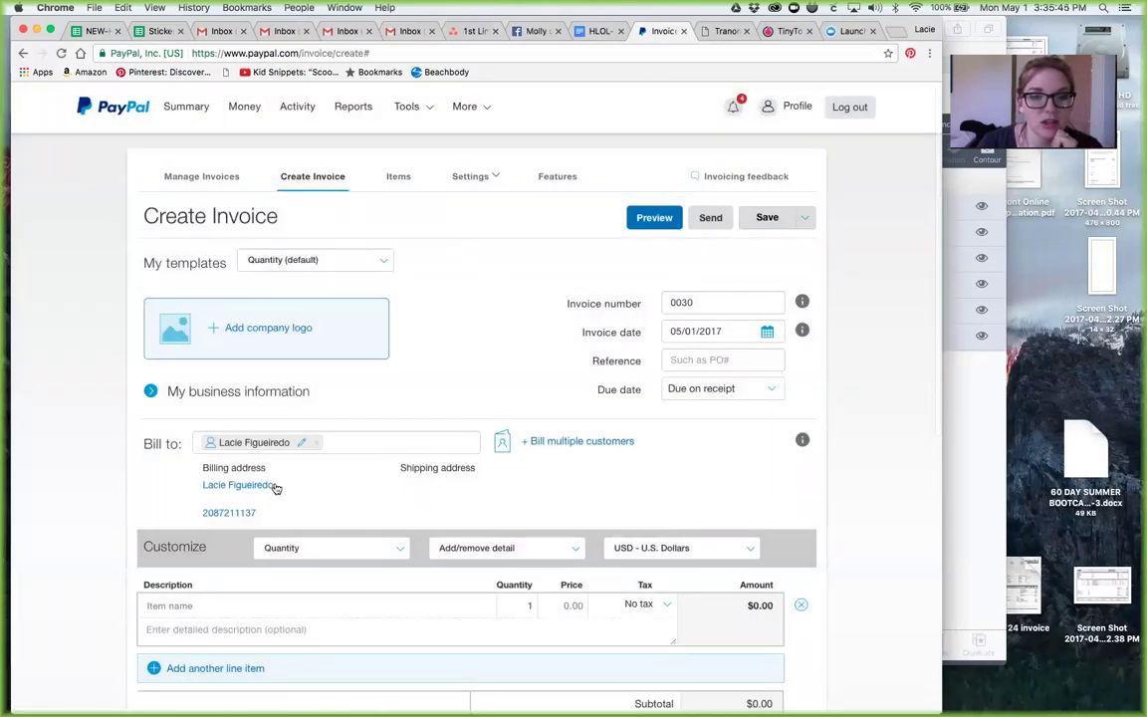
# Step: Restore the customer's saved e-mail address from the autofill suggestion and save the recipient information
pyautogui.click(302, 445)
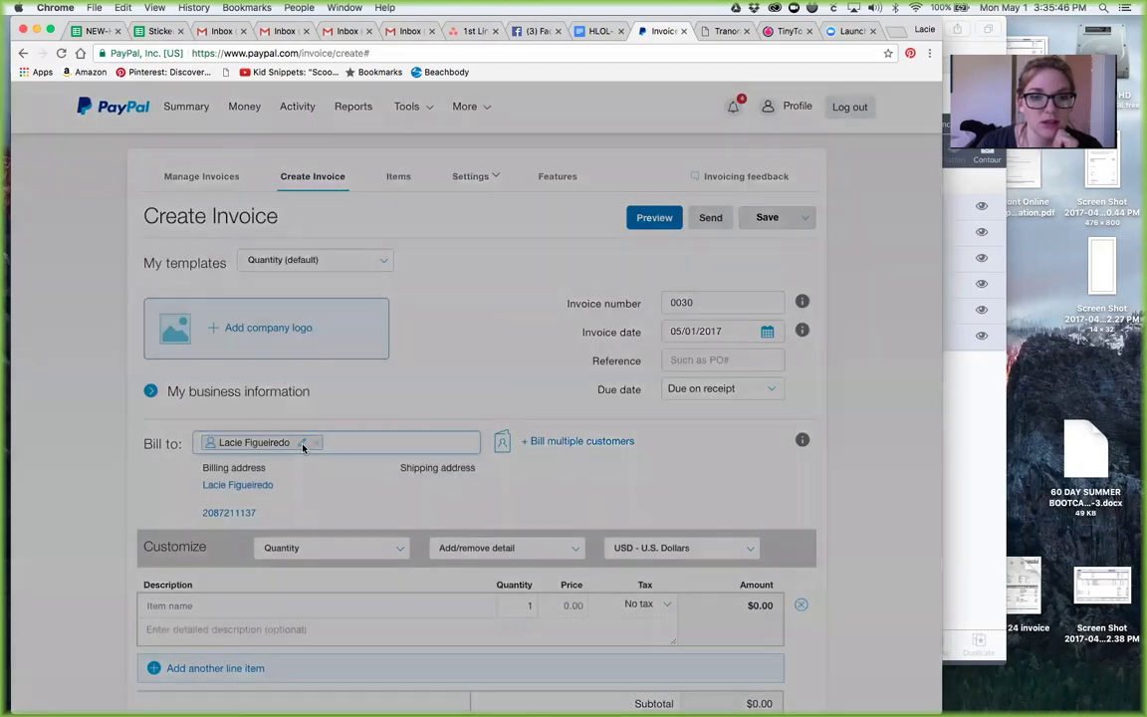
pyautogui.write('herli')
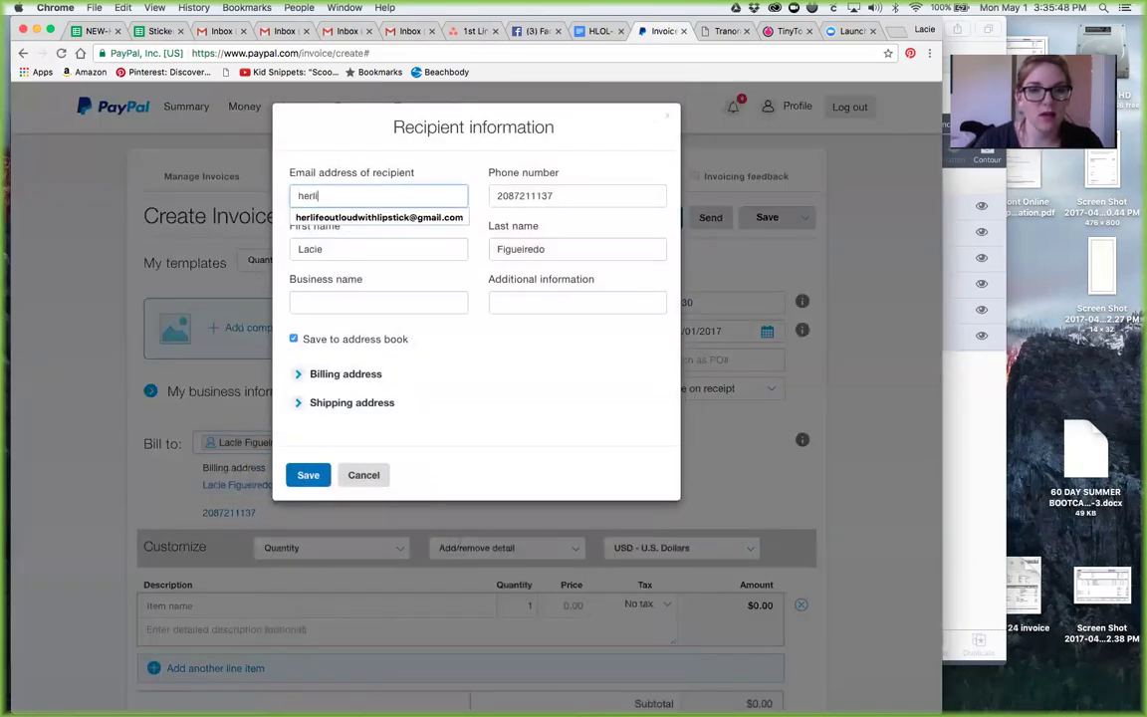
pyautogui.click(404, 225)
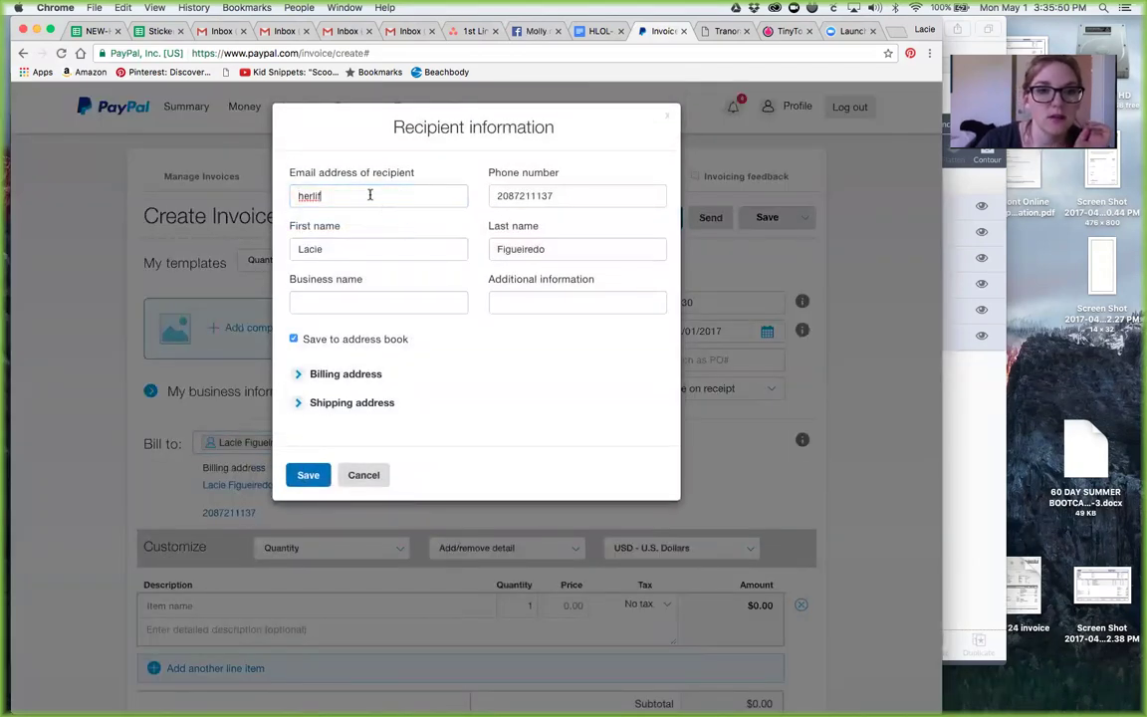
pyautogui.click(369, 195)
pyautogui.press('BackSpace')
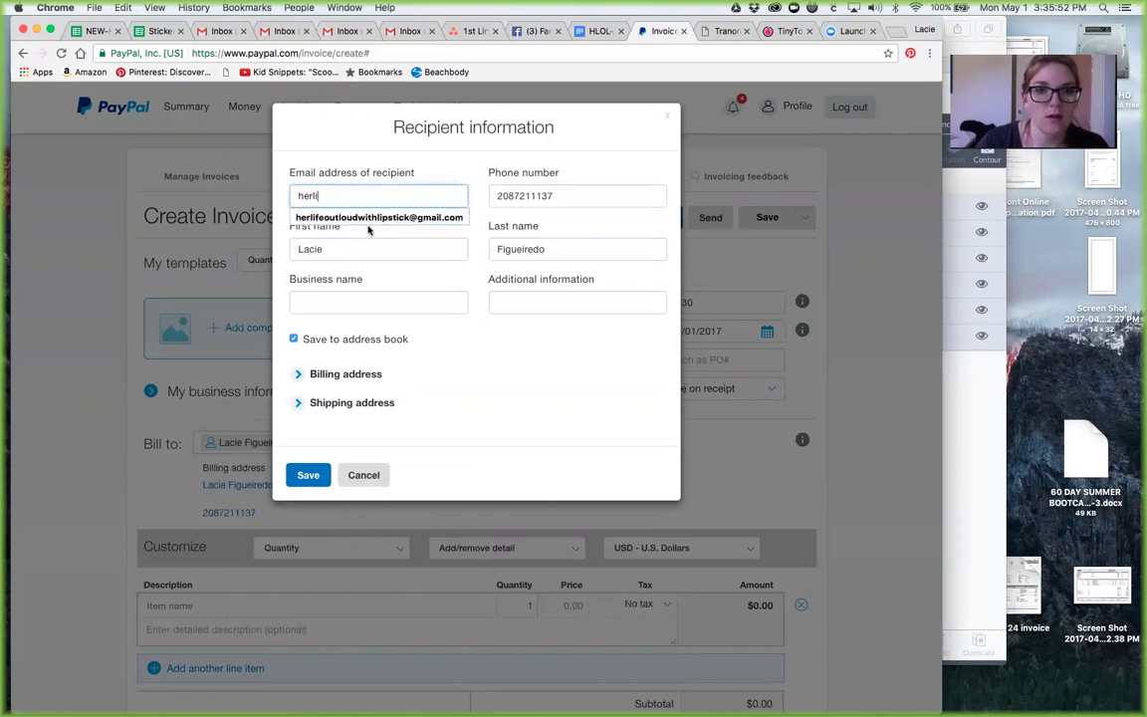
pyautogui.click(369, 218)
pyautogui.click(310, 475)
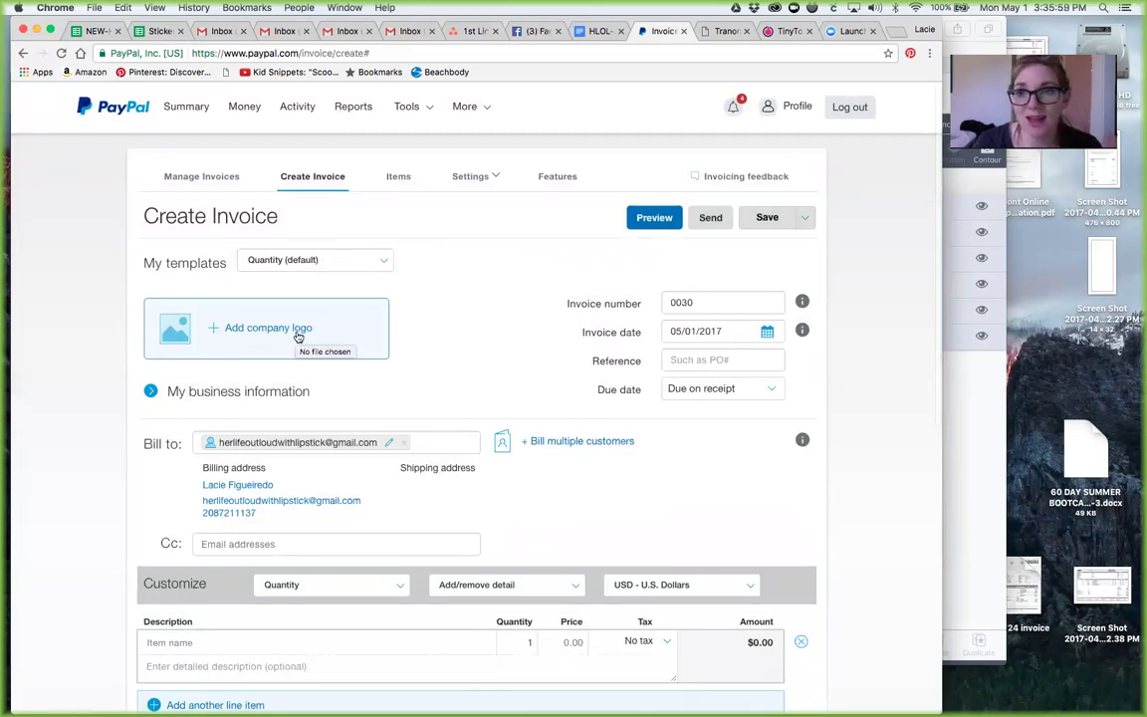
# Step: Name the first line item 'Caramel Apple LipSense Color'
pyautogui.scroll(-3, 298, 337)
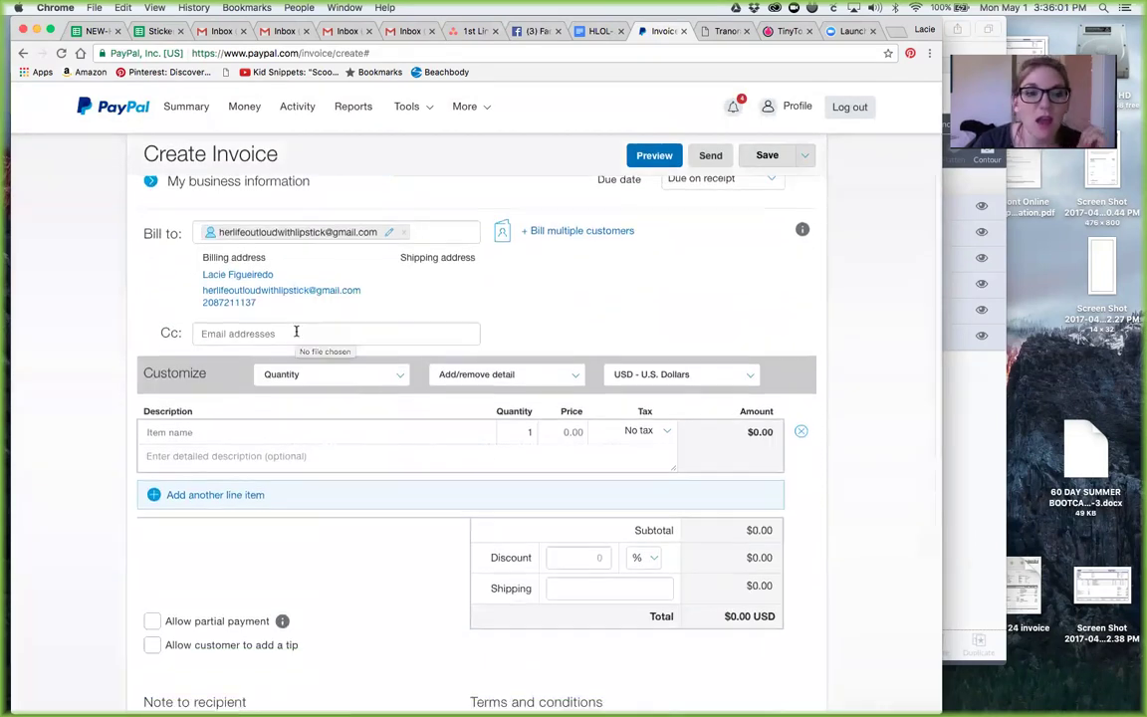
pyautogui.click(174, 431)
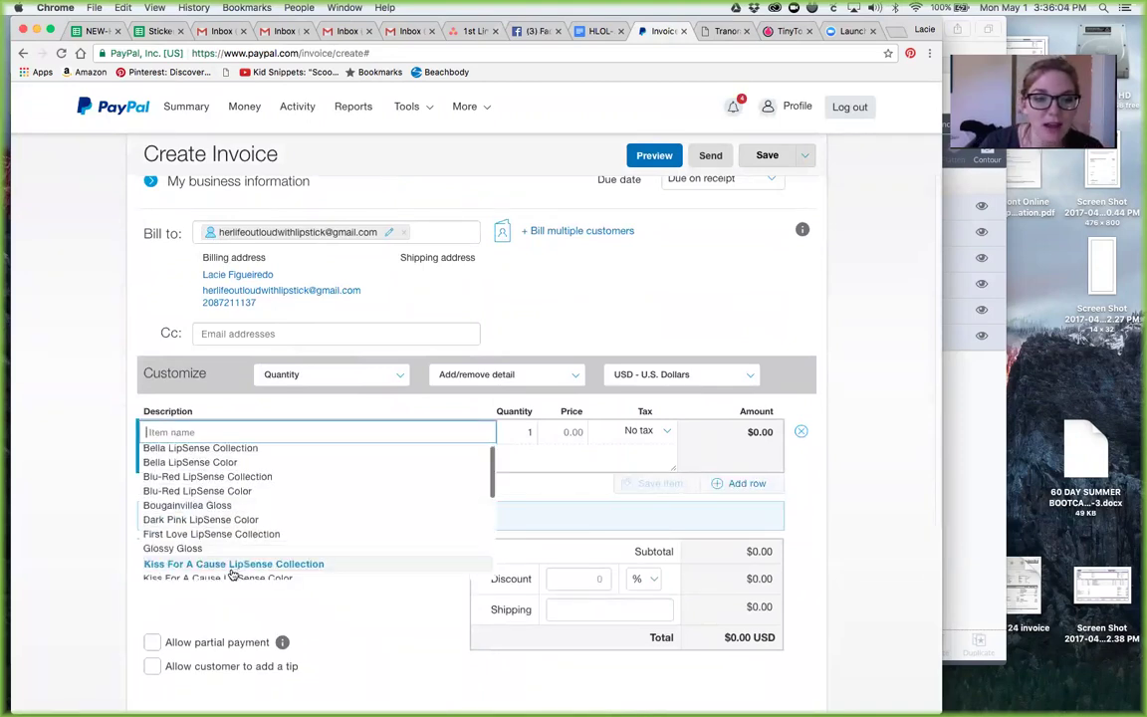
pyautogui.scroll(-10, 234, 575)
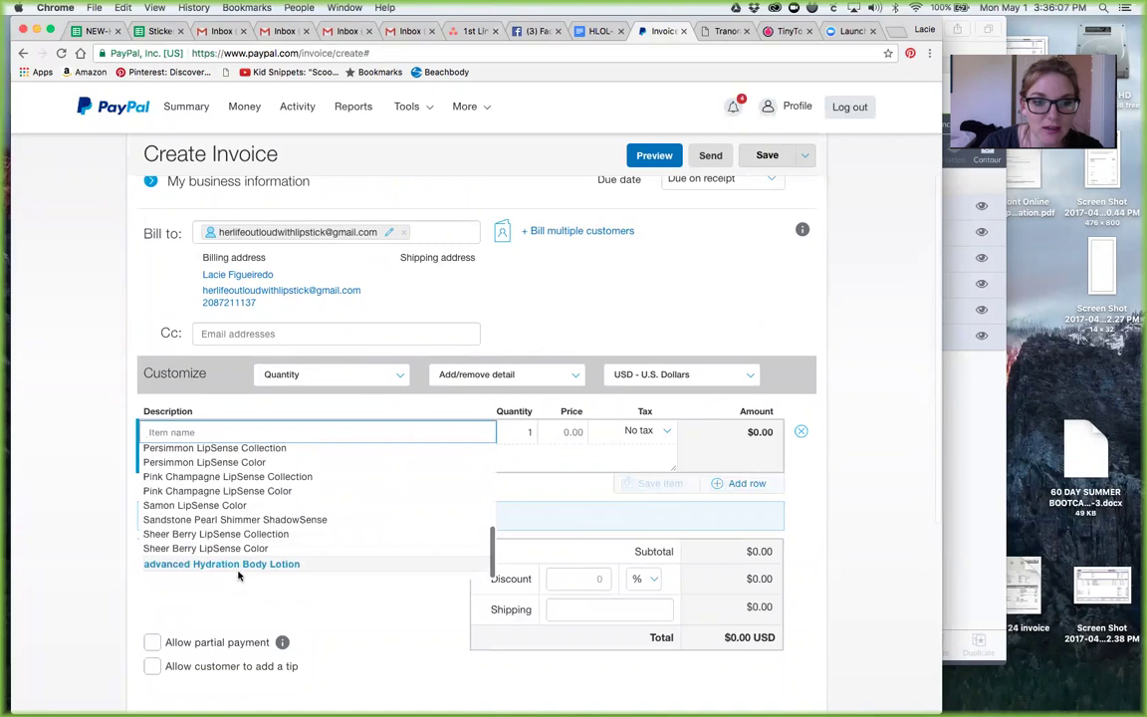
pyautogui.scroll(1, 177, 503)
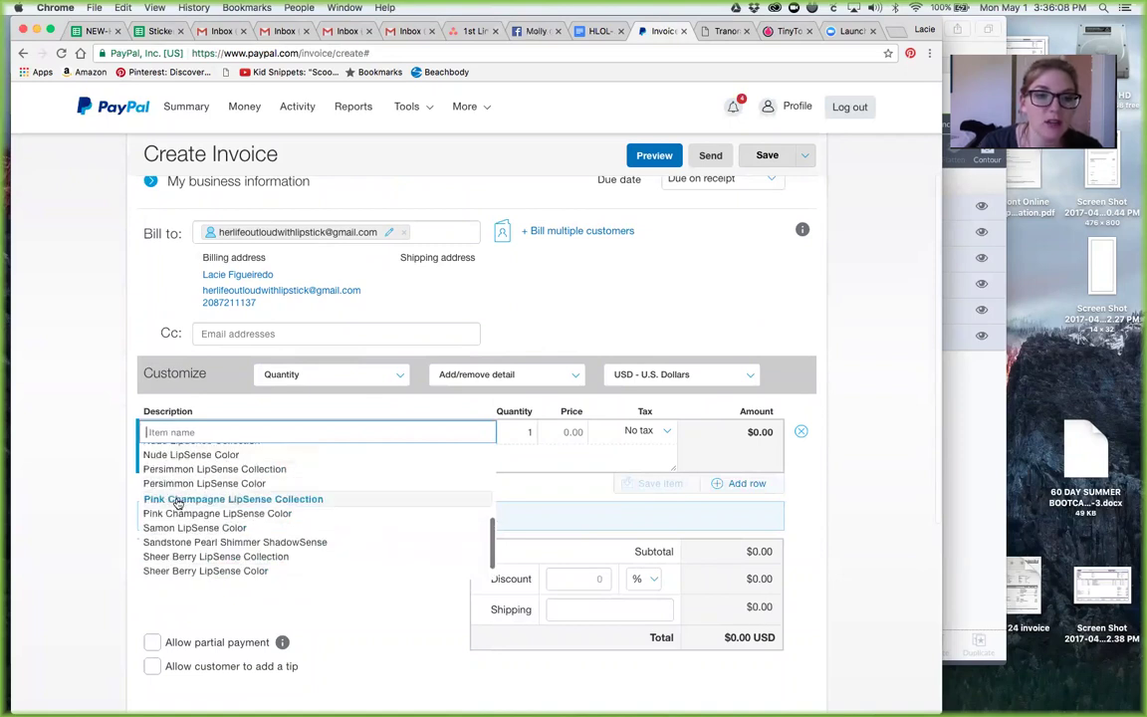
pyautogui.scroll(5, 177, 503)
pyautogui.scroll(-3, 184, 648)
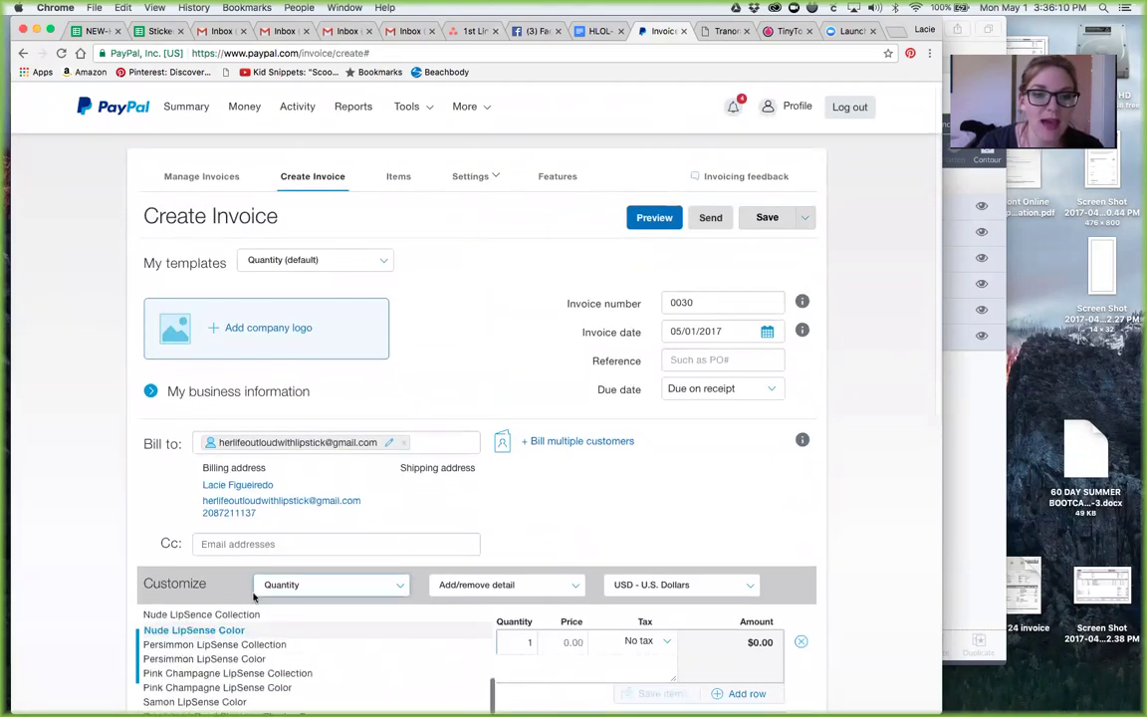
pyautogui.scroll(-5, 300, 543)
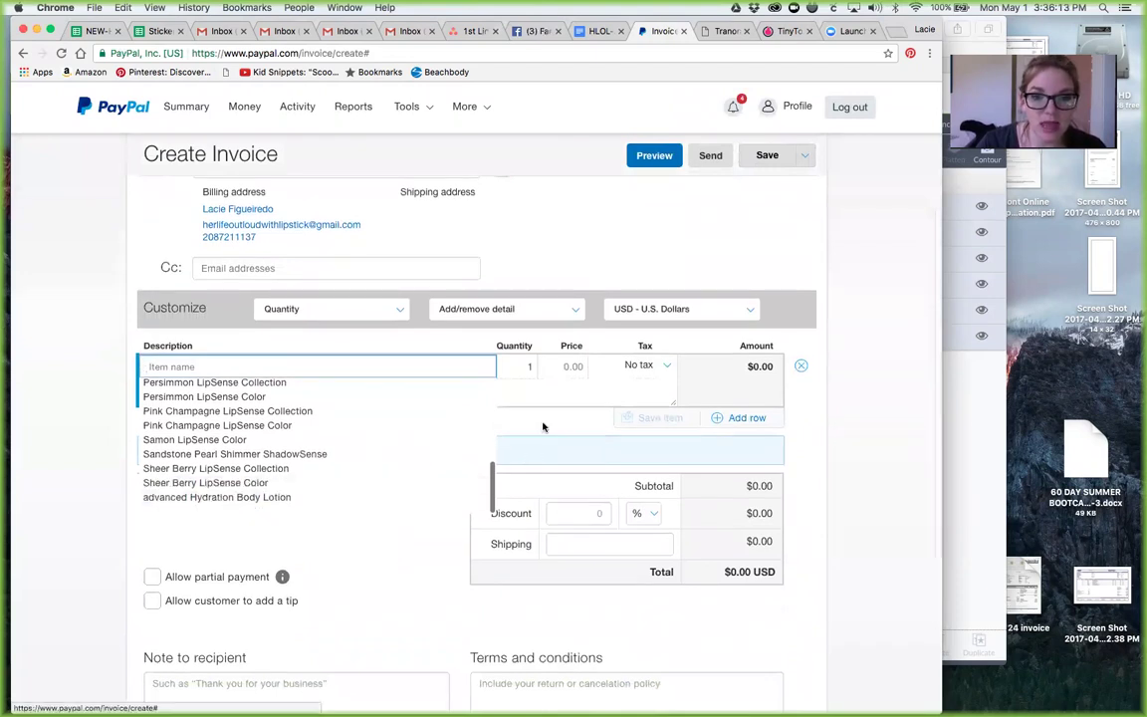
pyautogui.click(542, 426)
pyautogui.click(165, 366)
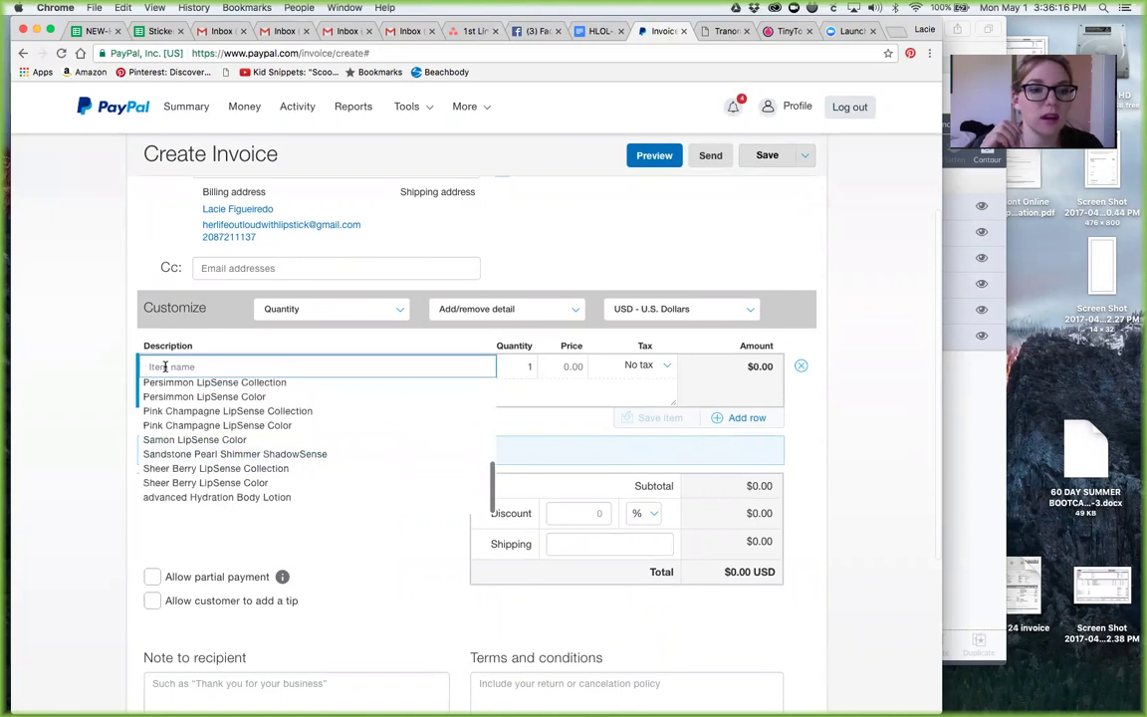
pyautogui.write('Nude')
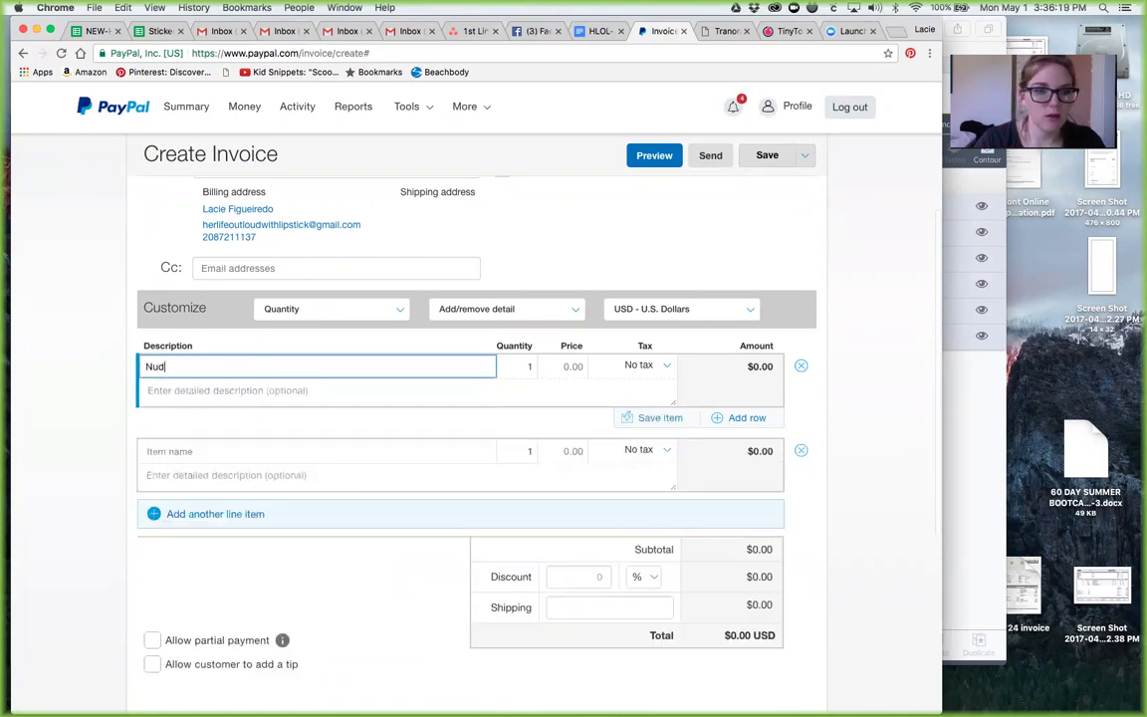
pyautogui.press('BackSpace')
pyautogui.press('BackSpace')
pyautogui.press('BackSpace')
pyautogui.press('BackSpace')
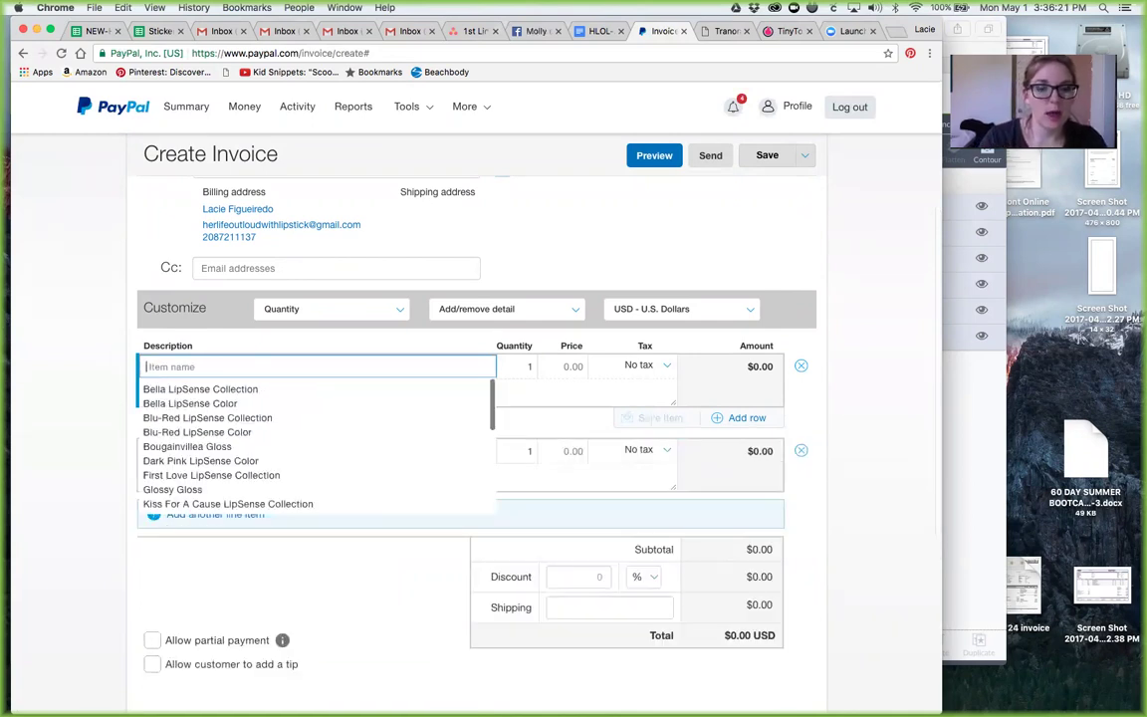
pyautogui.write('Caram')
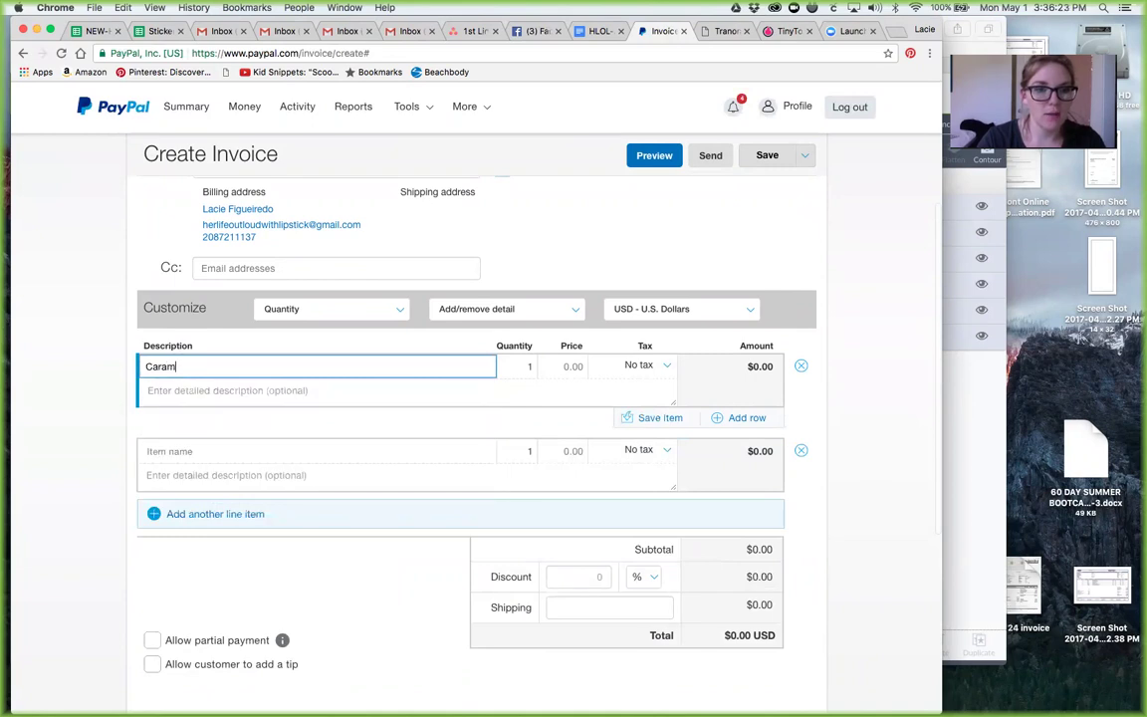
pyautogui.write('el ')
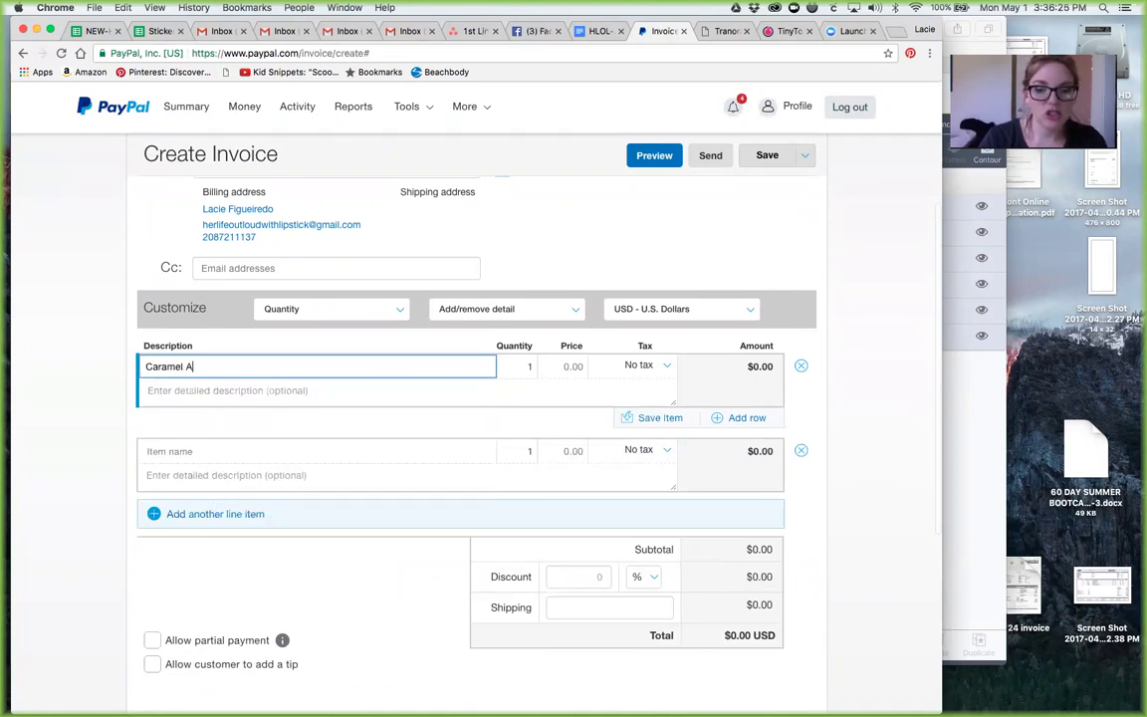
pyautogui.write('Apple ')
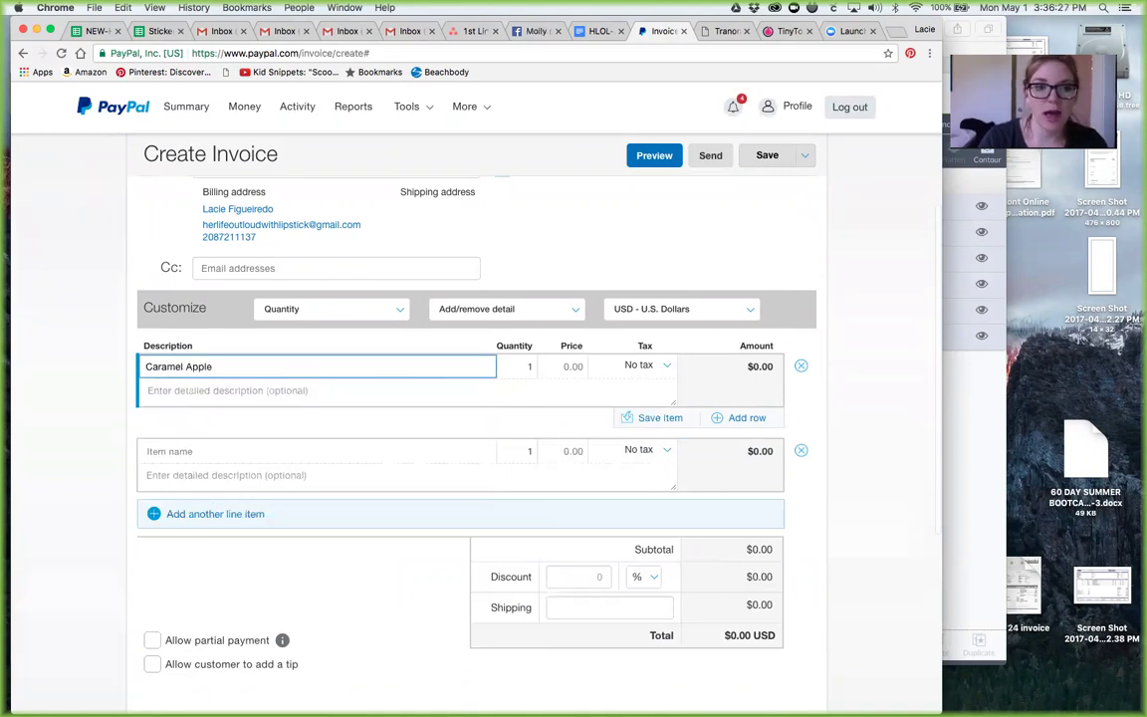
pyautogui.write('Lip')
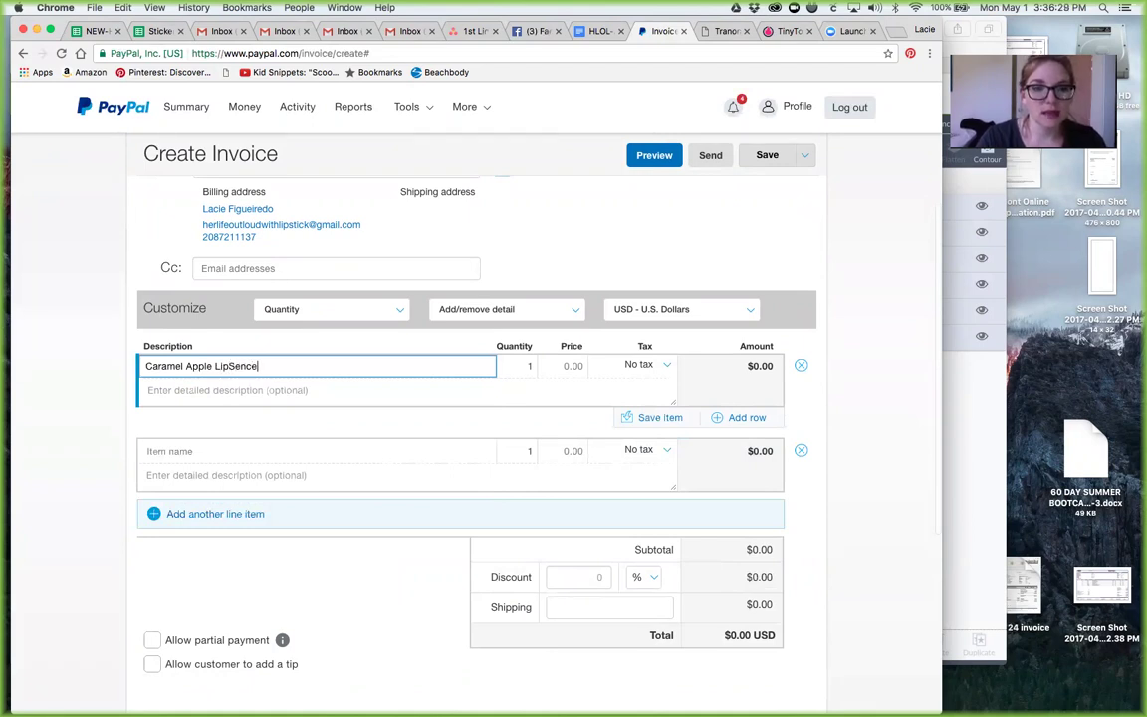
pyautogui.write('Sence')
pyautogui.press('BackSpace')
pyautogui.write('olor')
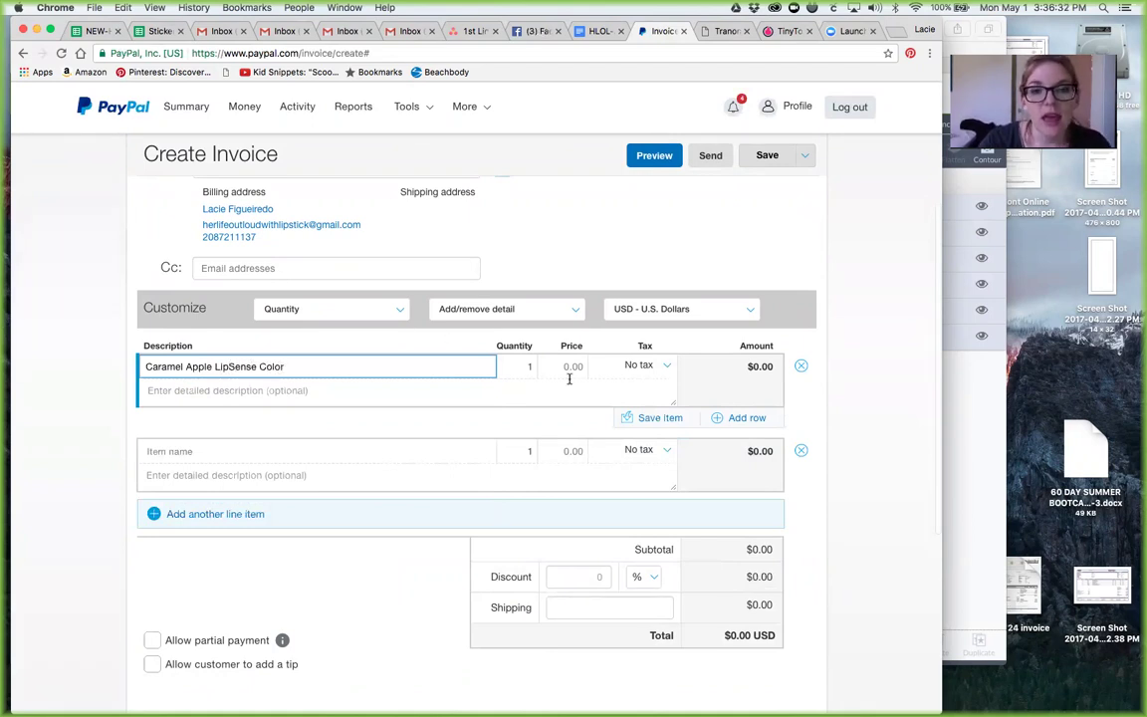
# Step: Price the item at 25.00 with Idaho 6% tax and save it to the catalog
pyautogui.click(570, 368)
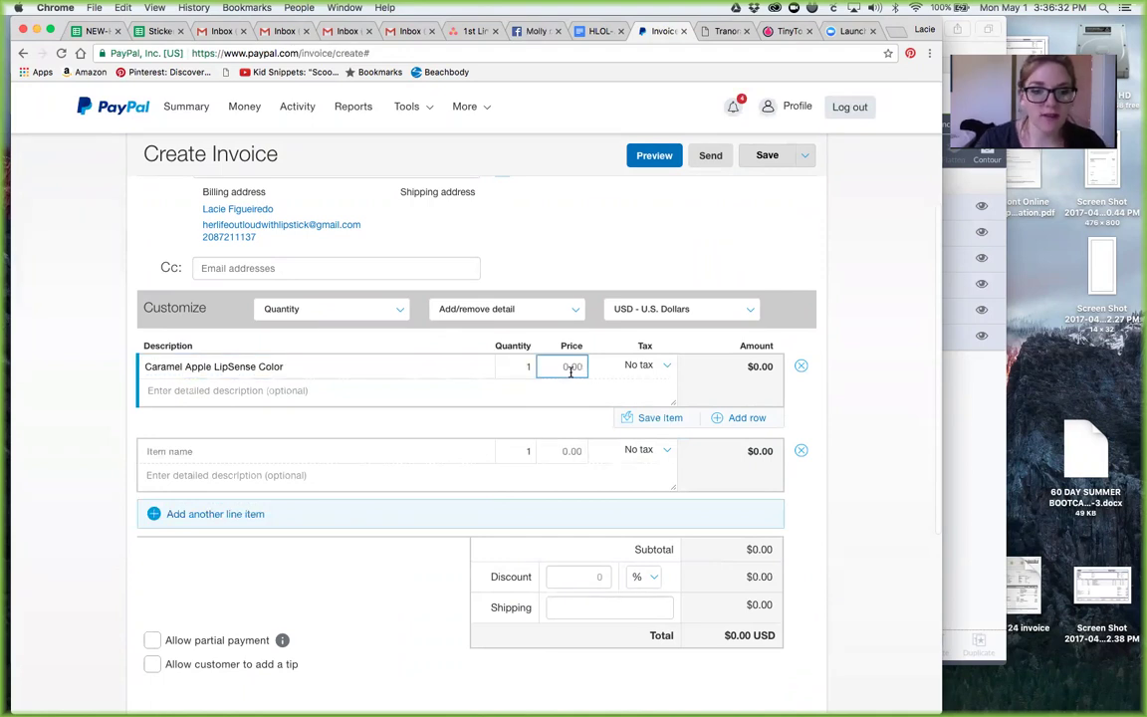
pyautogui.write('25')
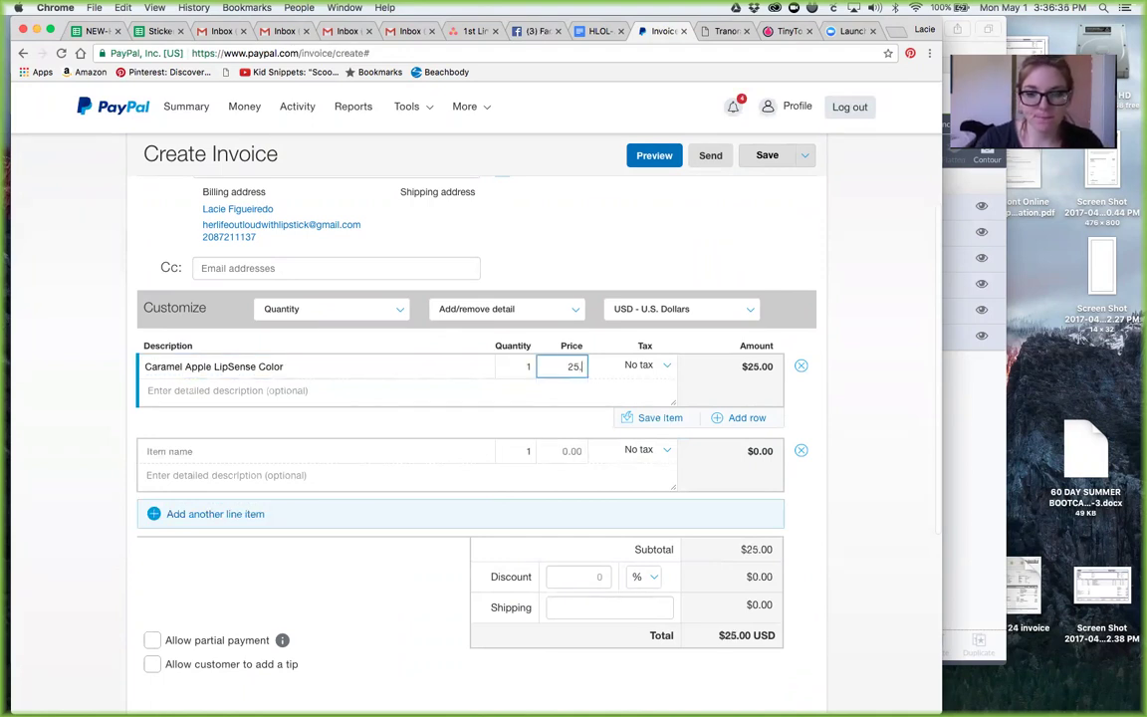
pyautogui.write('.00')
pyautogui.click(637, 364)
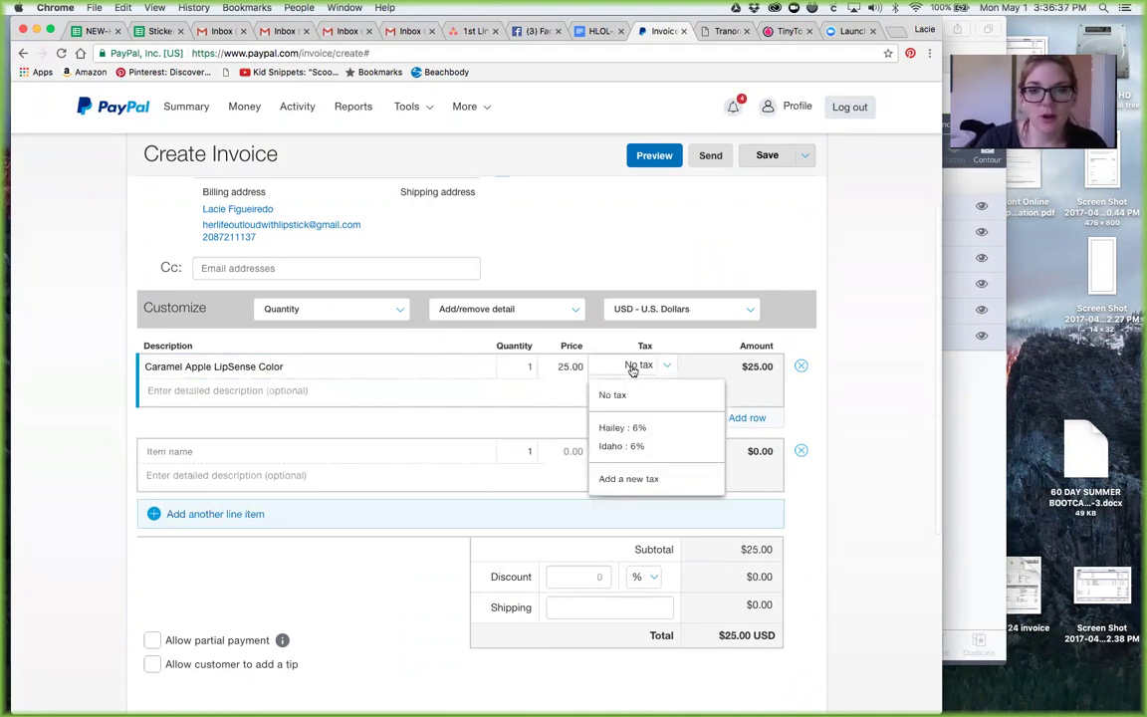
pyautogui.click(623, 448)
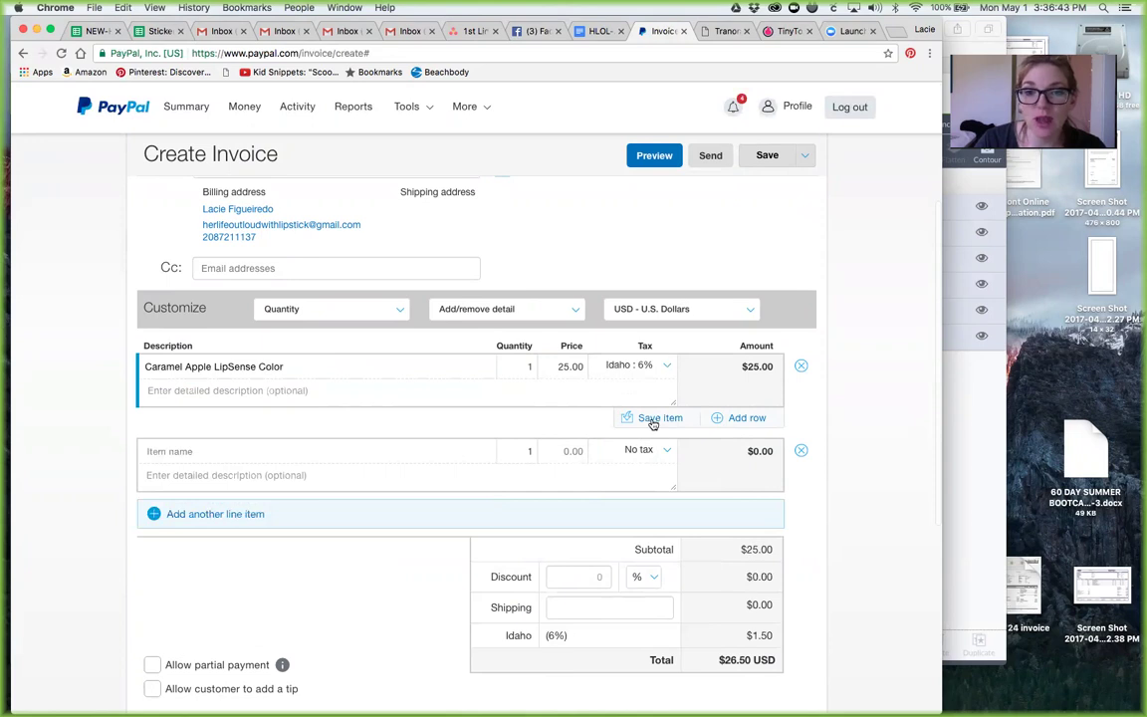
pyautogui.click(652, 418)
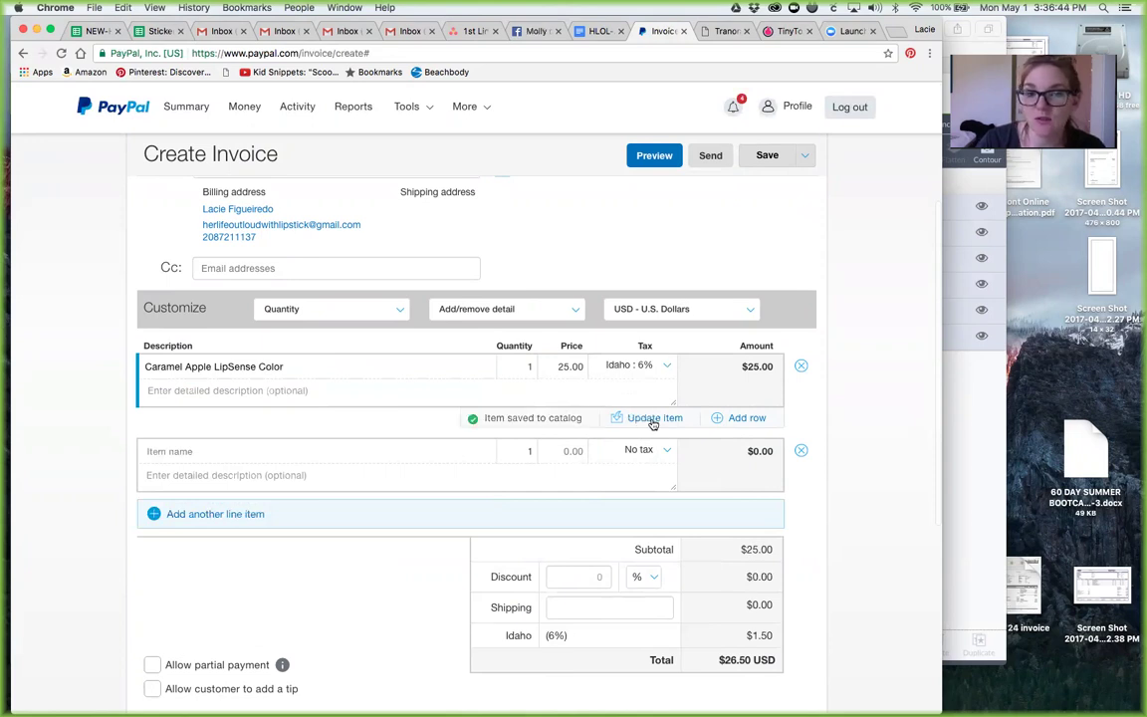
# Step: Add a second line 'Caramel Apple LipSense Collection' at 55.00 with Idaho 6% tax
pyautogui.click(203, 453)
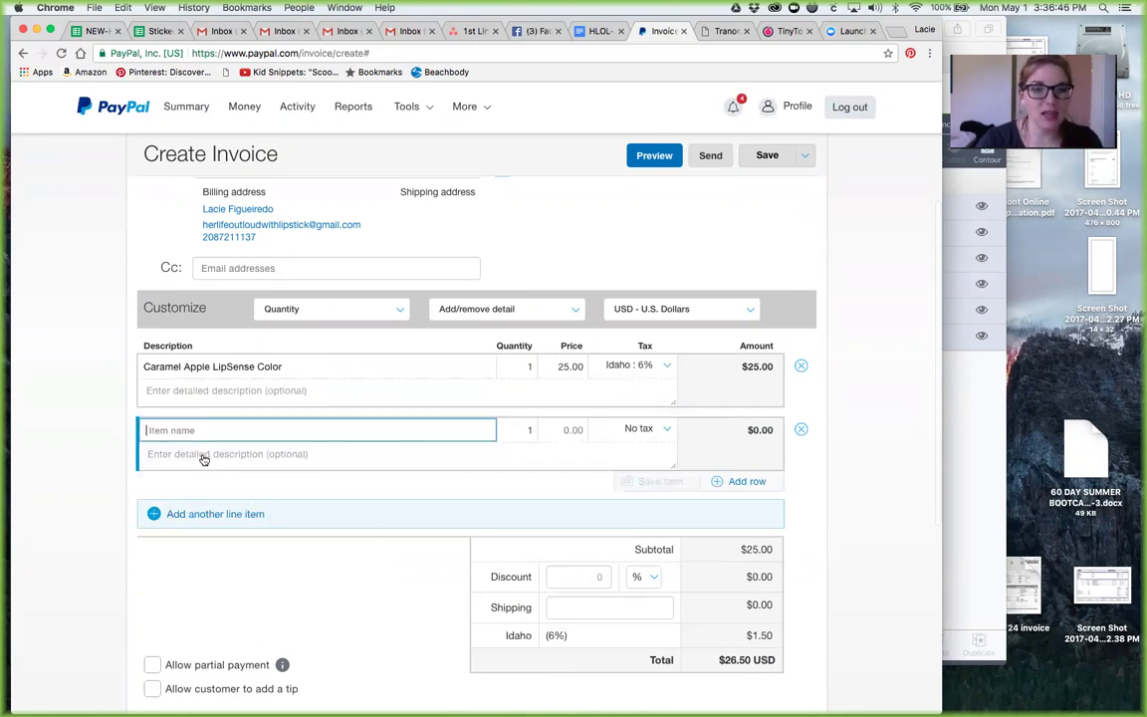
pyautogui.write('Cara')
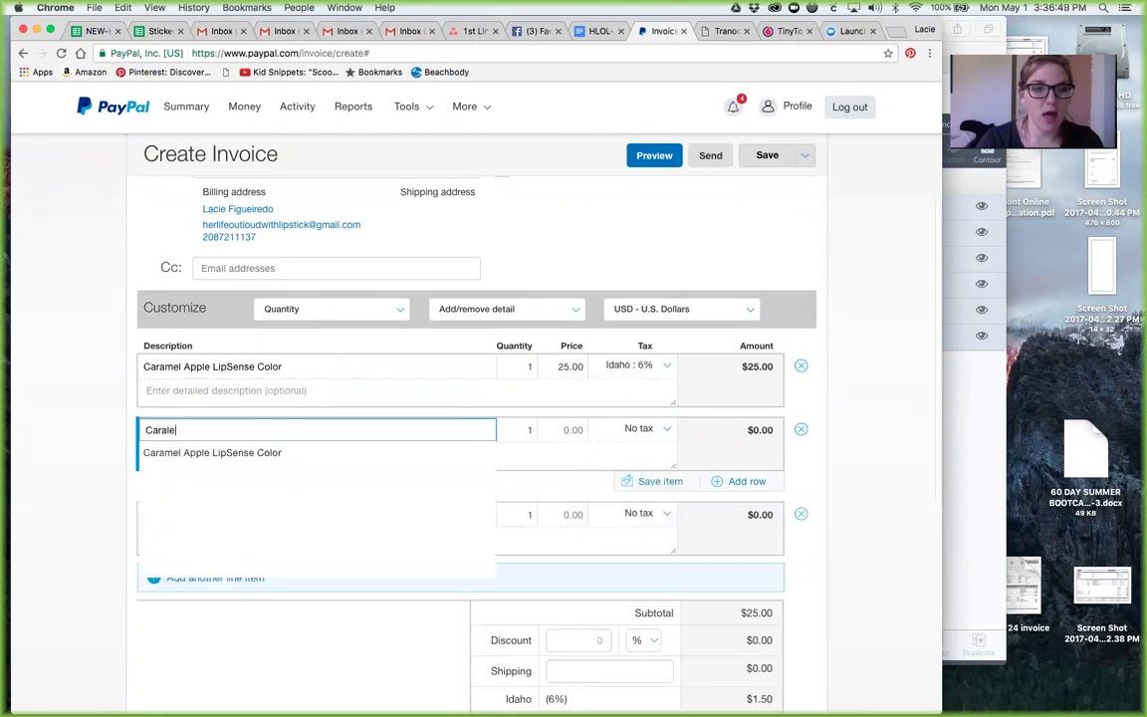
pyautogui.write('mel A')
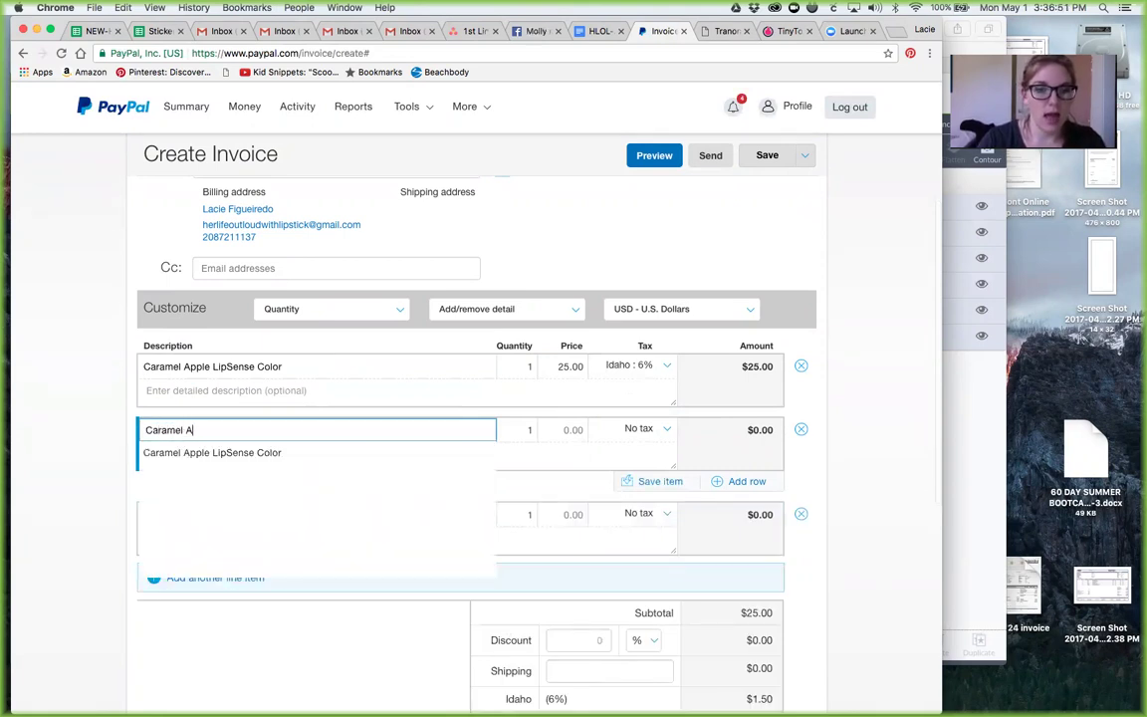
pyautogui.write('pple L')
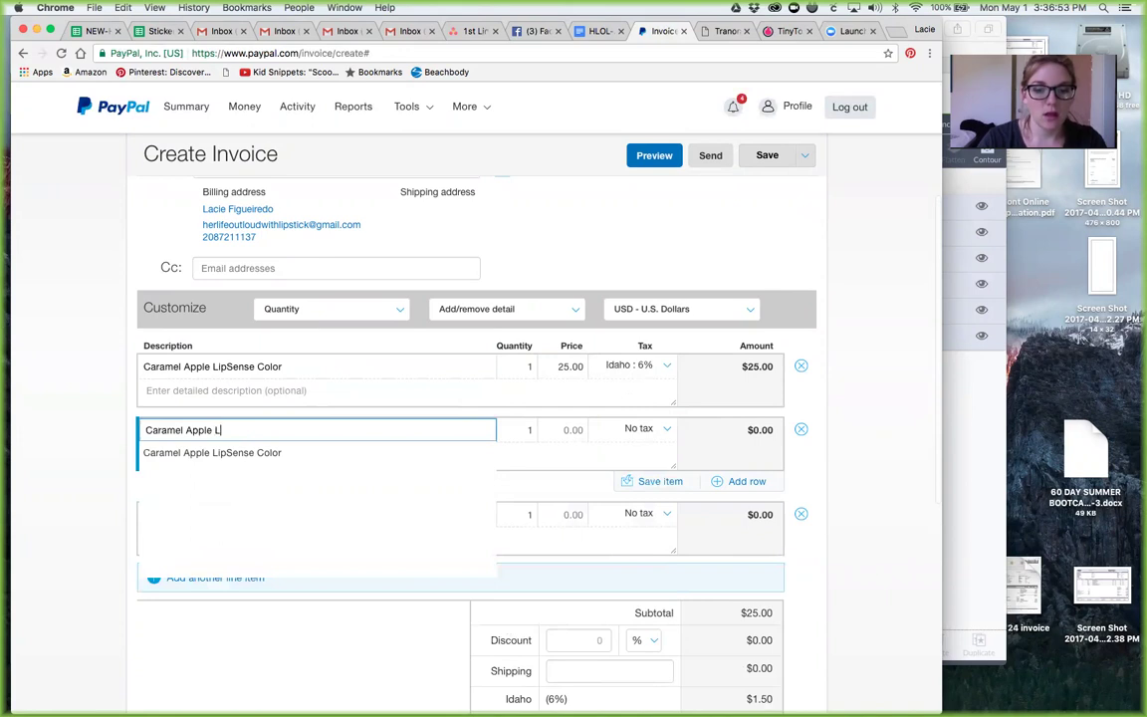
pyautogui.write('ipSens')
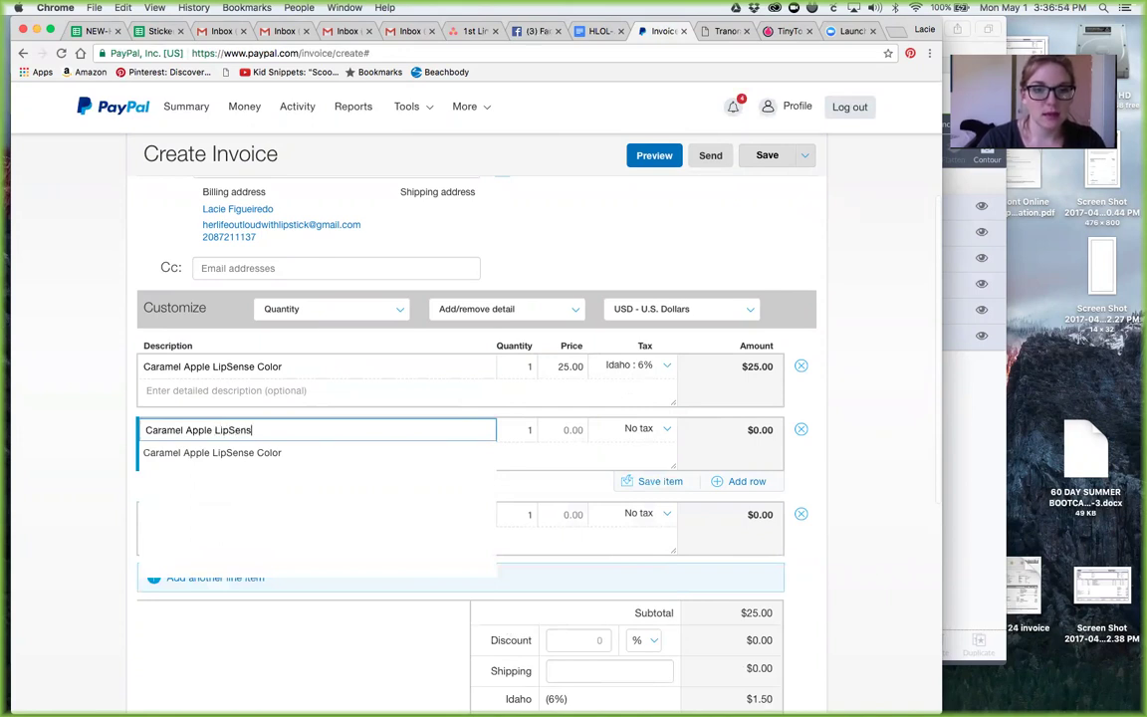
pyautogui.write('e Collection')
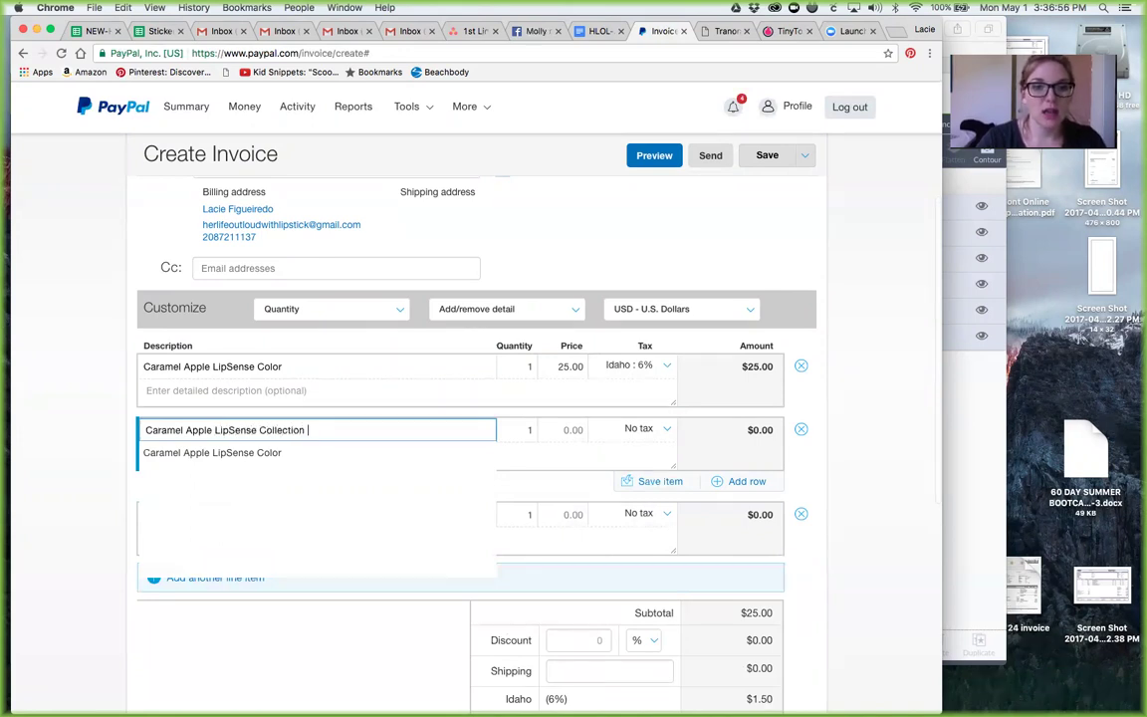
pyautogui.click(560, 430)
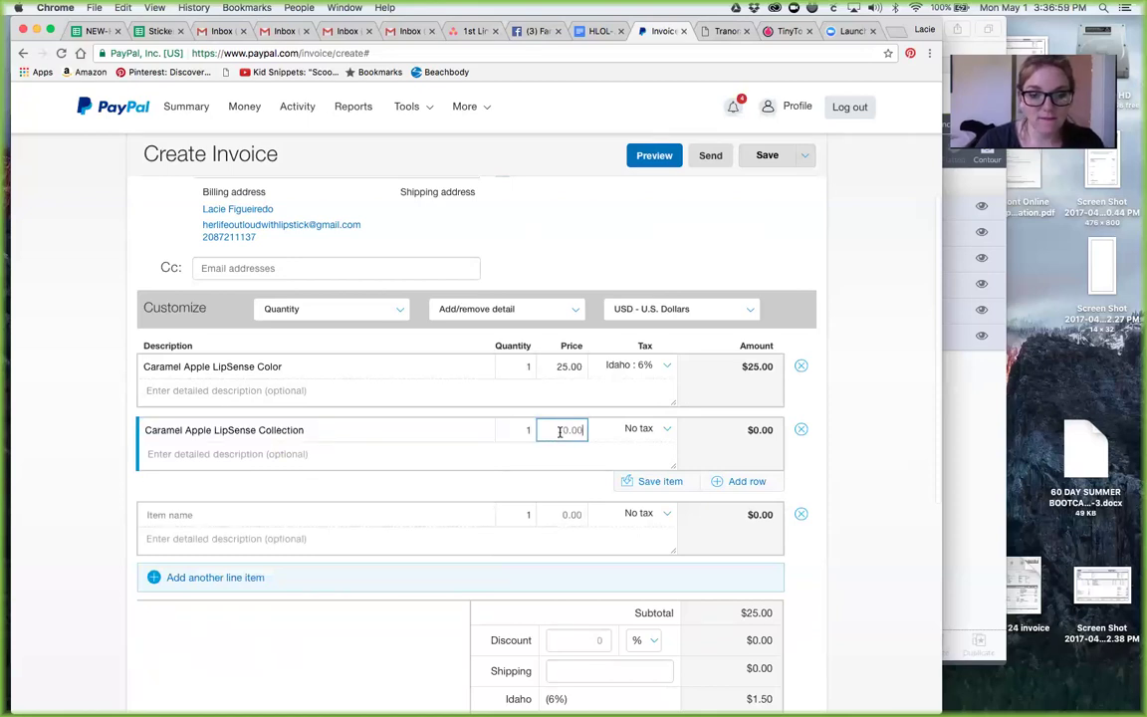
pyautogui.write('55.00')
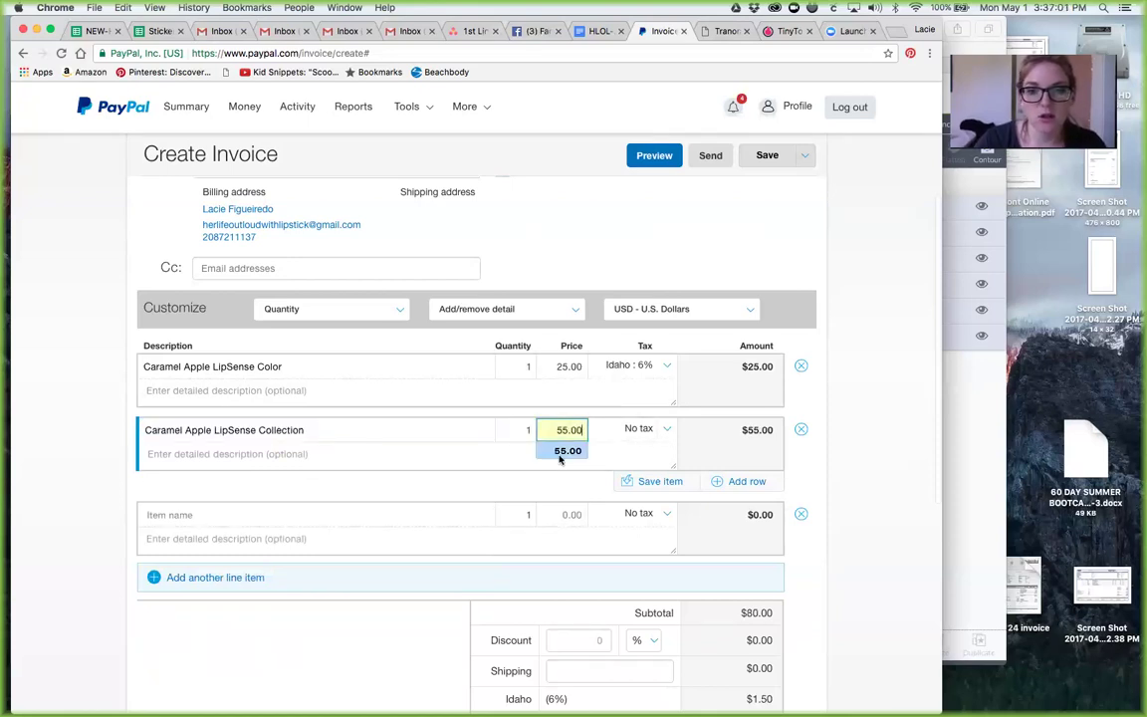
pyautogui.click(612, 429)
pyautogui.click(627, 508)
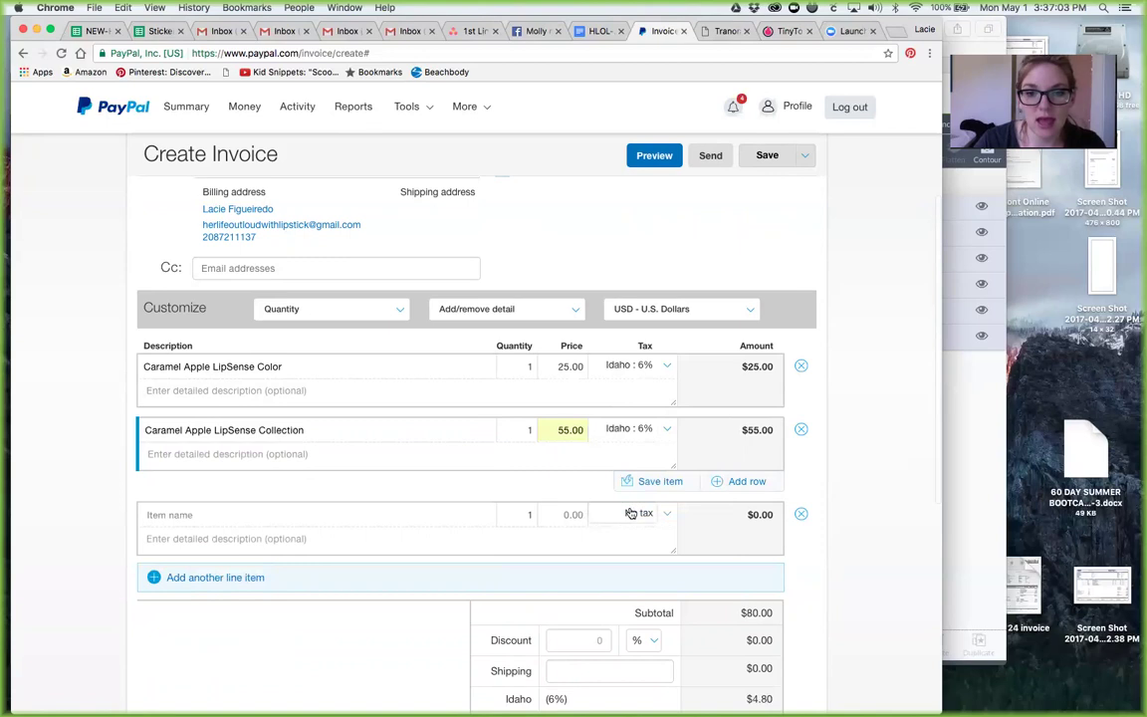
pyautogui.click(394, 518)
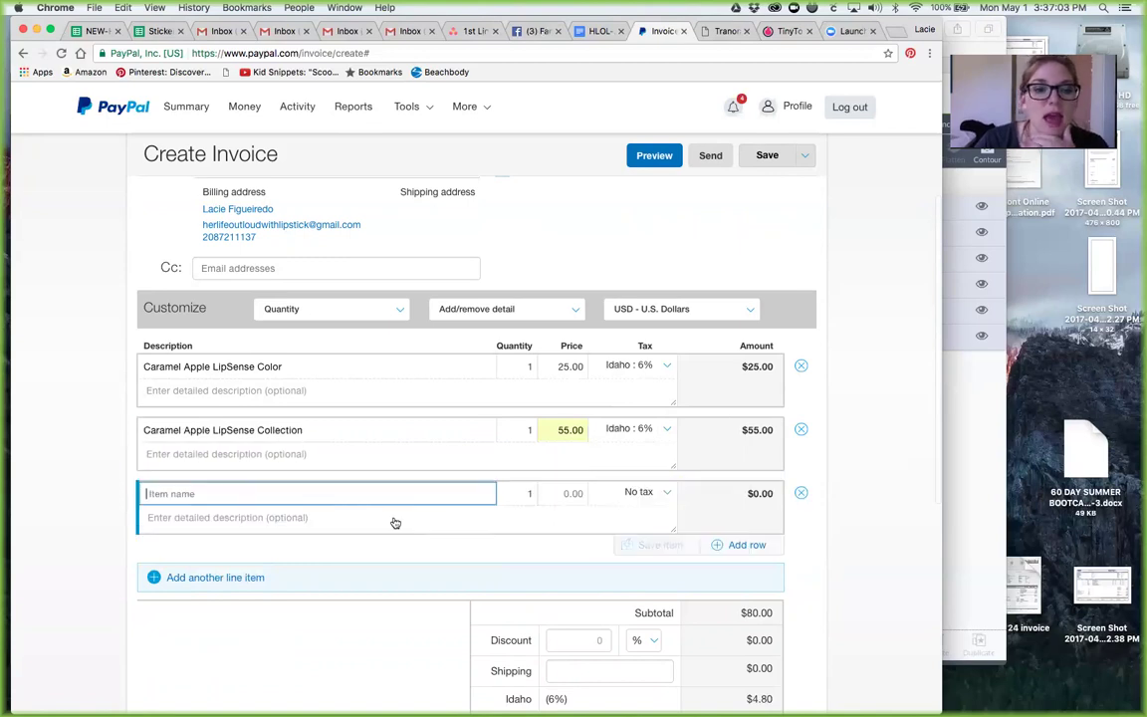
# Step: Add a 4.00 shipping charge, bringing the invoice total to $88.80 USD
pyautogui.click(579, 557)
pyautogui.scroll(-4, 580, 557)
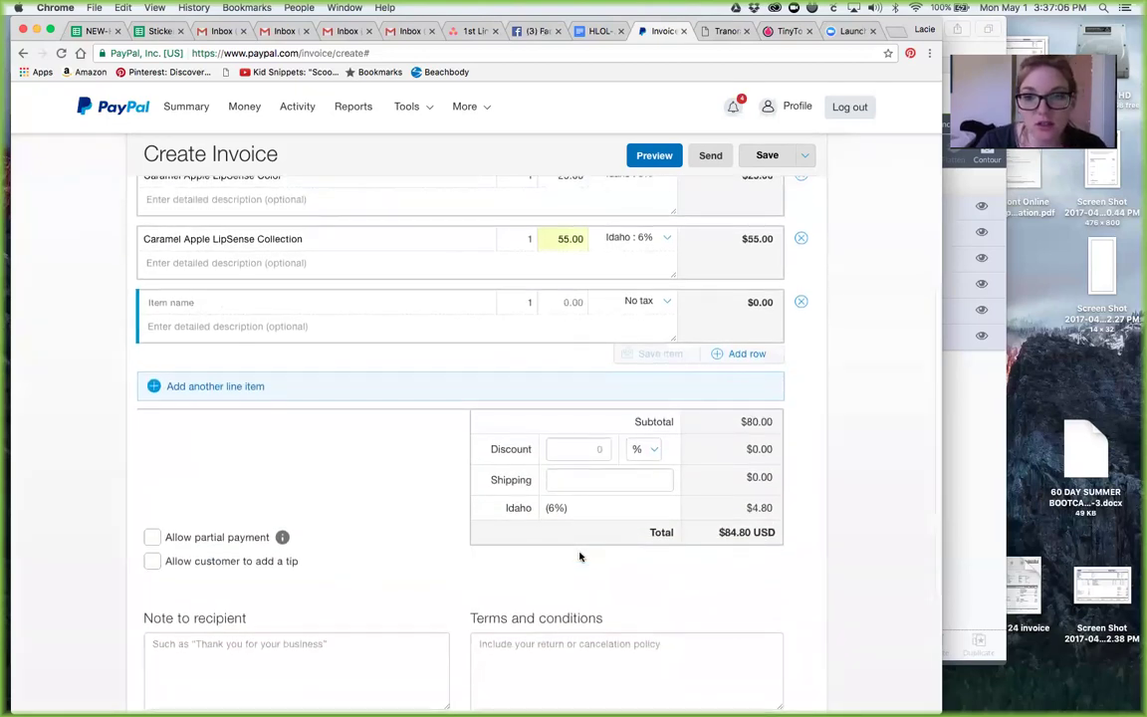
pyautogui.click(573, 449)
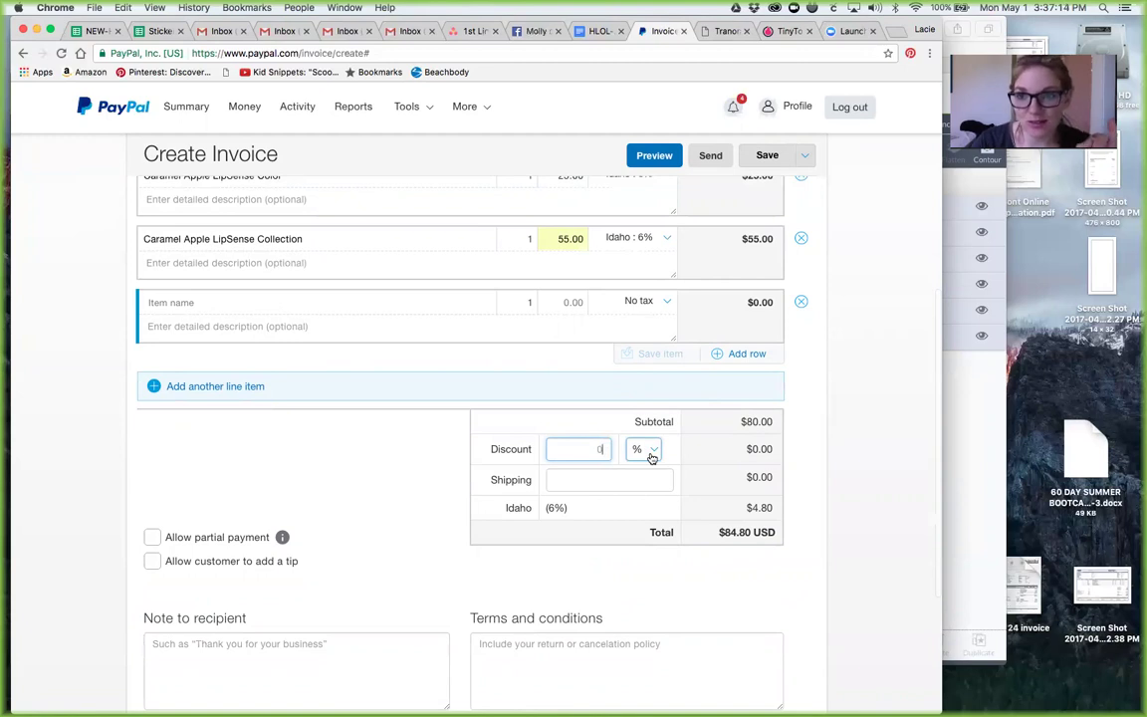
pyautogui.click(577, 470)
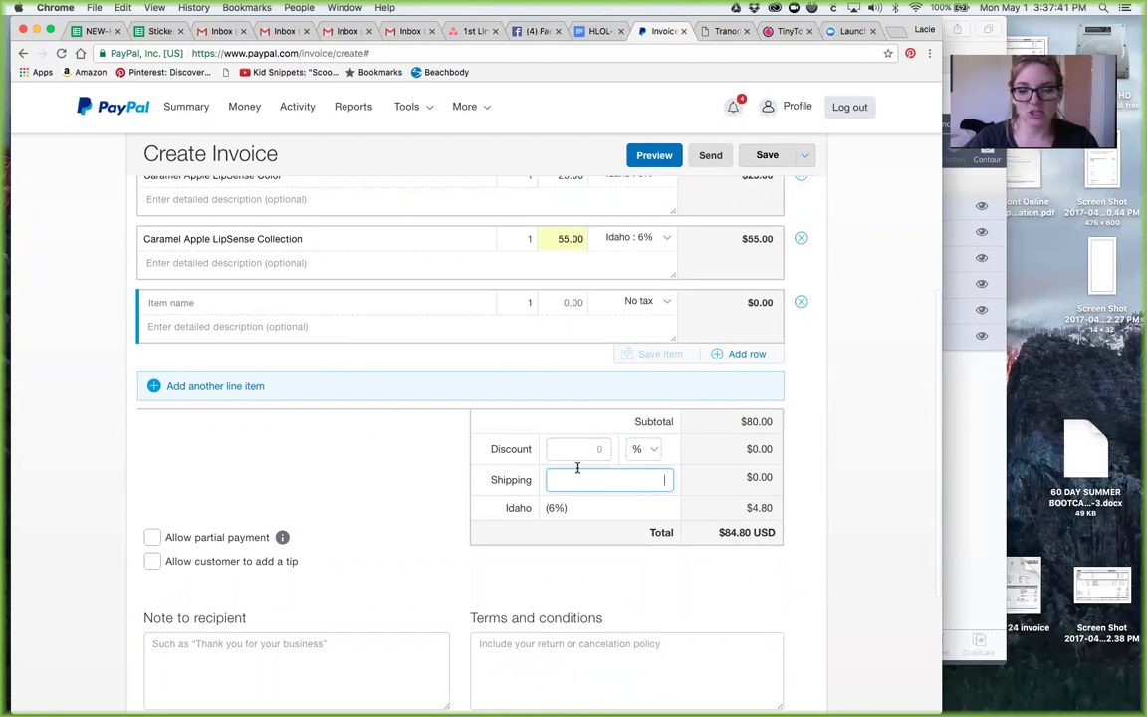
pyautogui.write('4')
pyautogui.press('BackSpace')
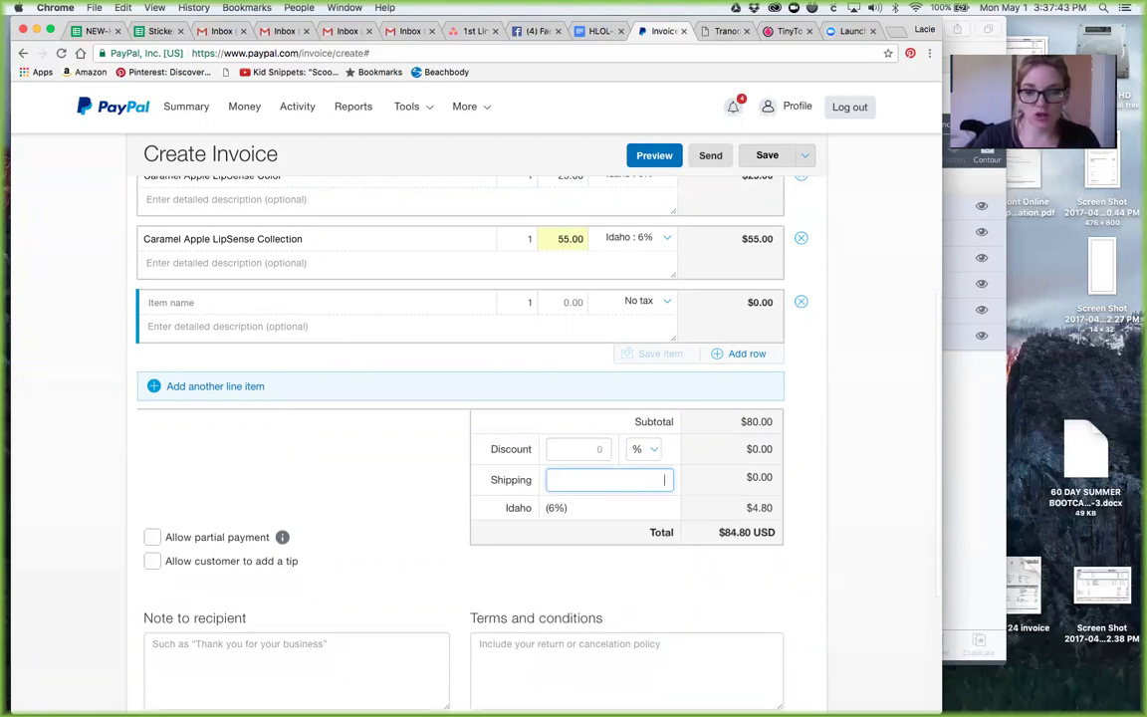
pyautogui.write('4.00')
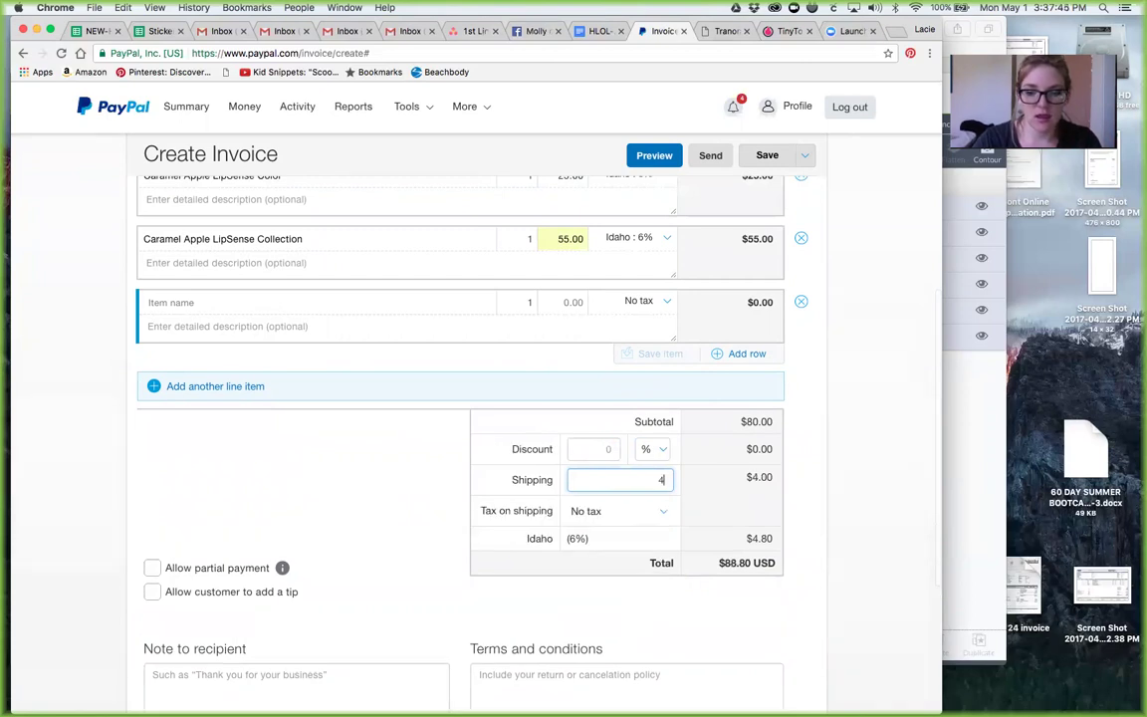
pyautogui.click(325, 571)
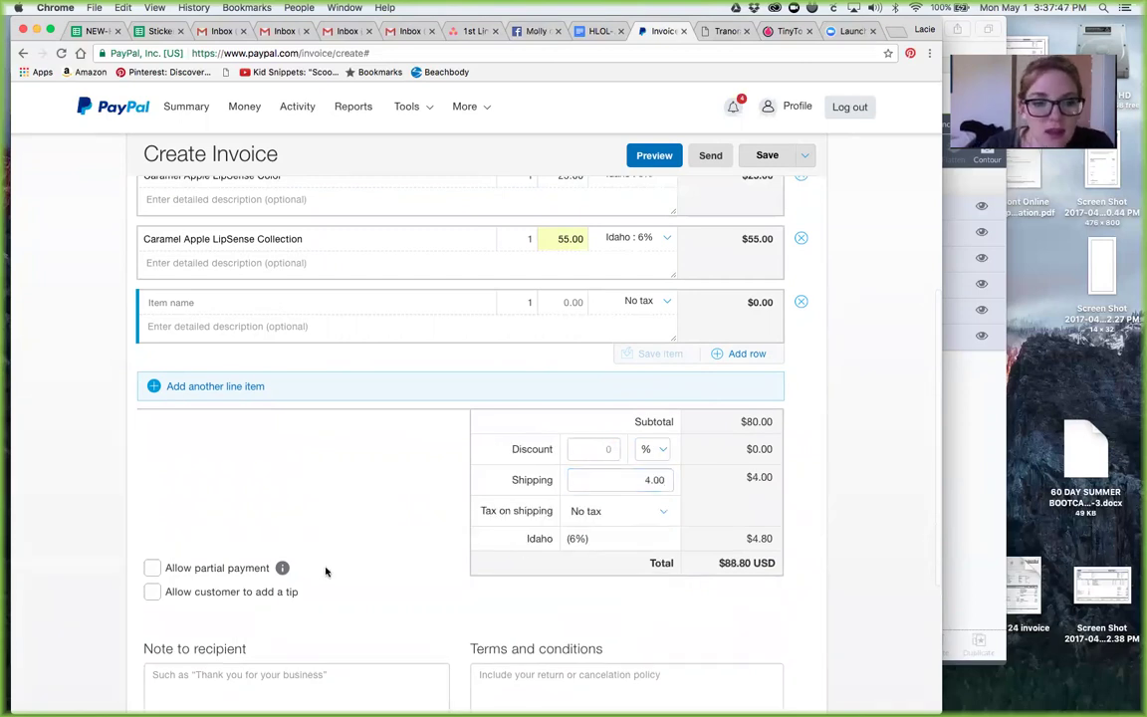
# Step: Write a note: 'Thank you so much for your order.. you are a rock star and i cant wait to see this color'
pyautogui.scroll(-3, 319, 570)
pyautogui.click(232, 474)
pyautogui.write('Thank you som')
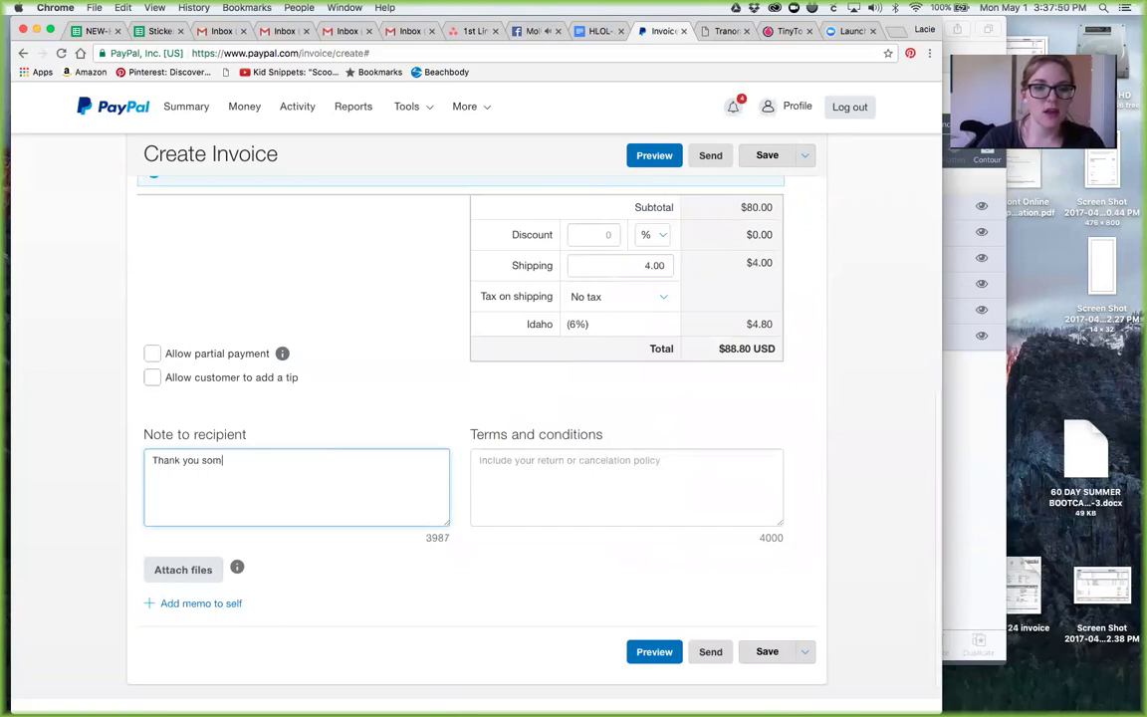
pyautogui.press('BackSpace')
pyautogui.write('mu')
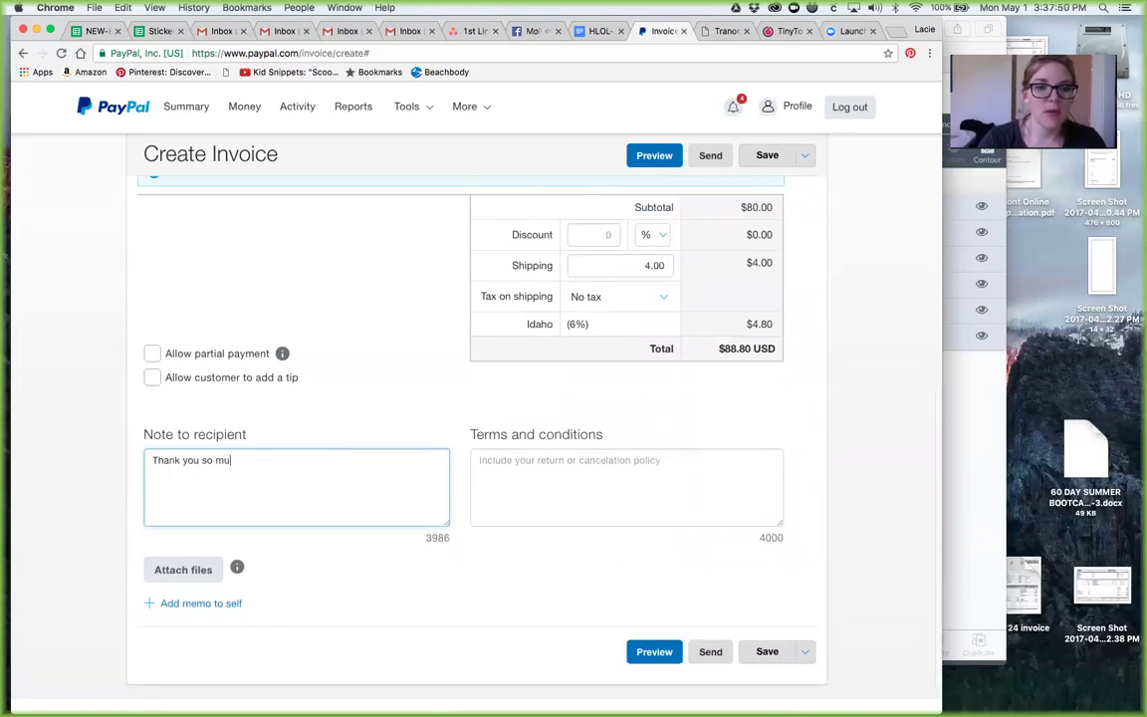
pyautogui.write('ch for your order.')
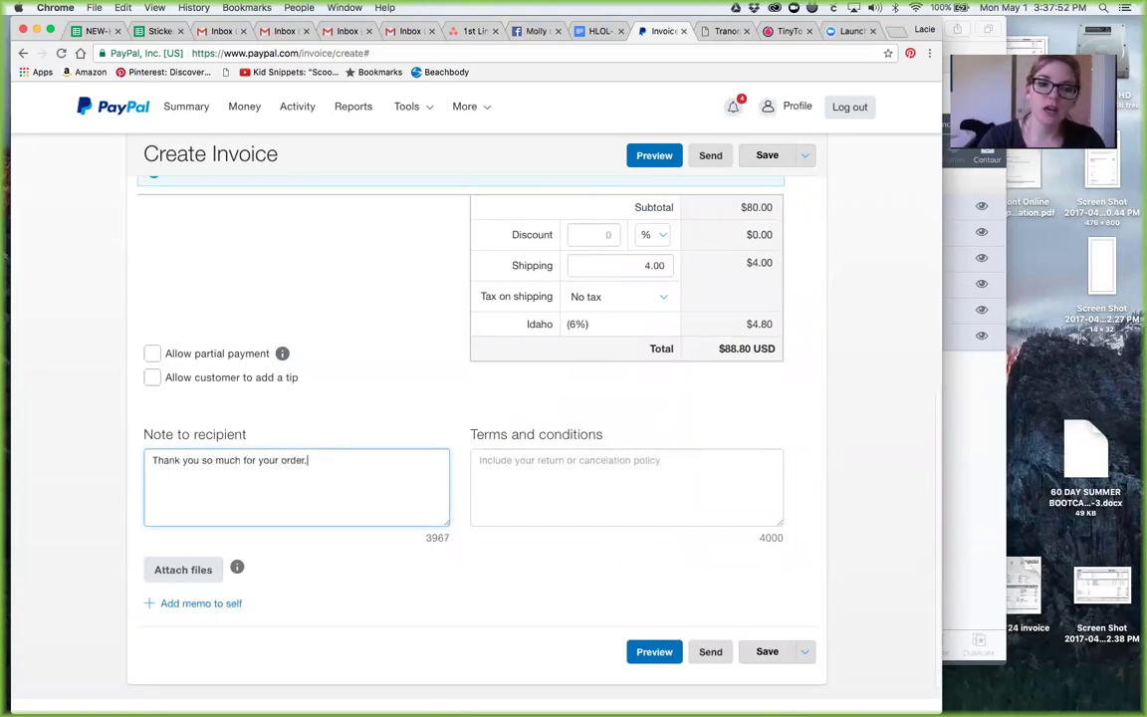
pyautogui.write('. you are a rock start')
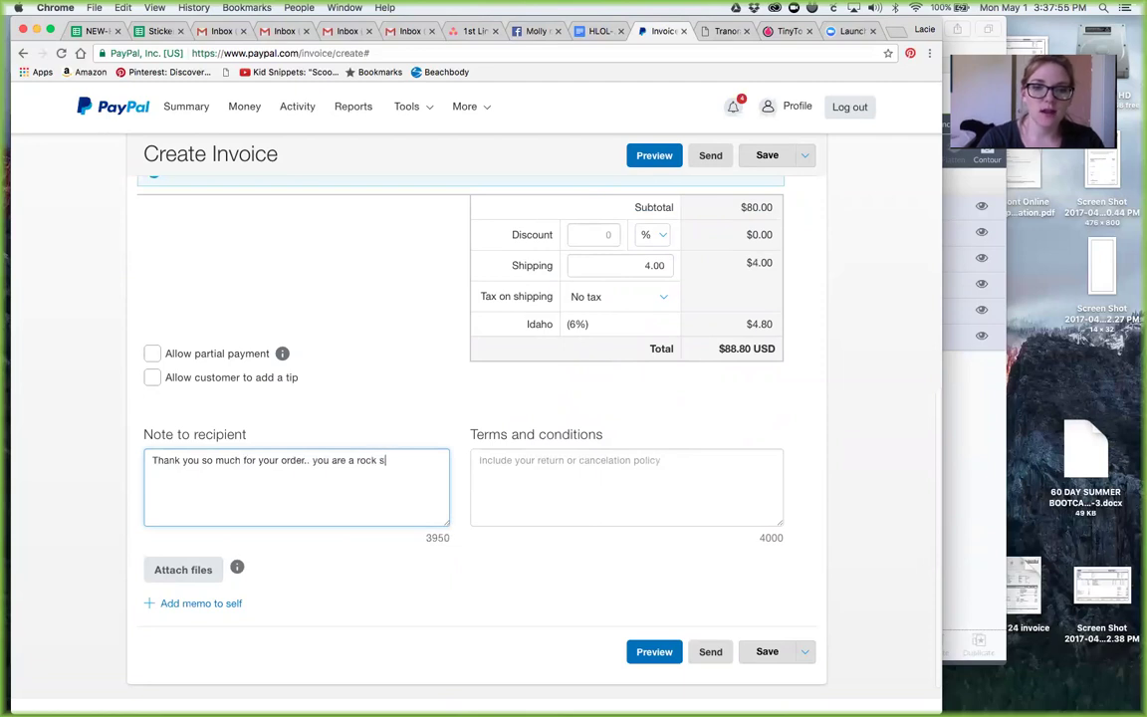
pyautogui.press('BackSpace')
pyautogui.press('BackSpace')
pyautogui.write('and i')
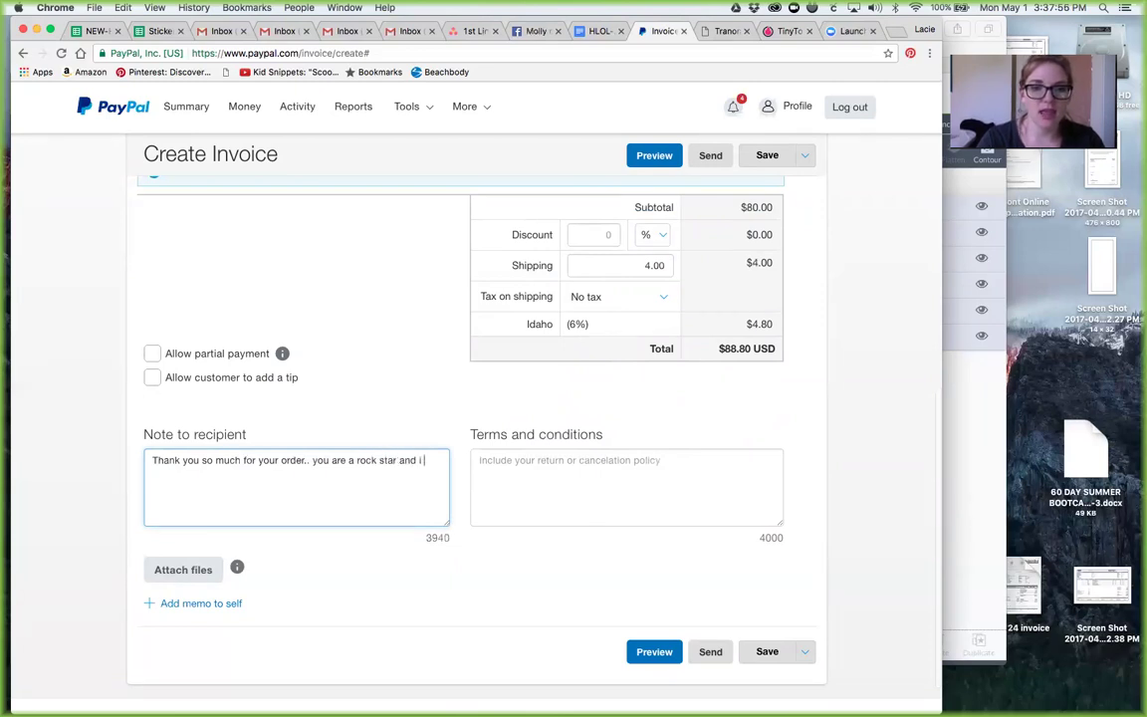
pyautogui.write(' cant wait to see this oclor')
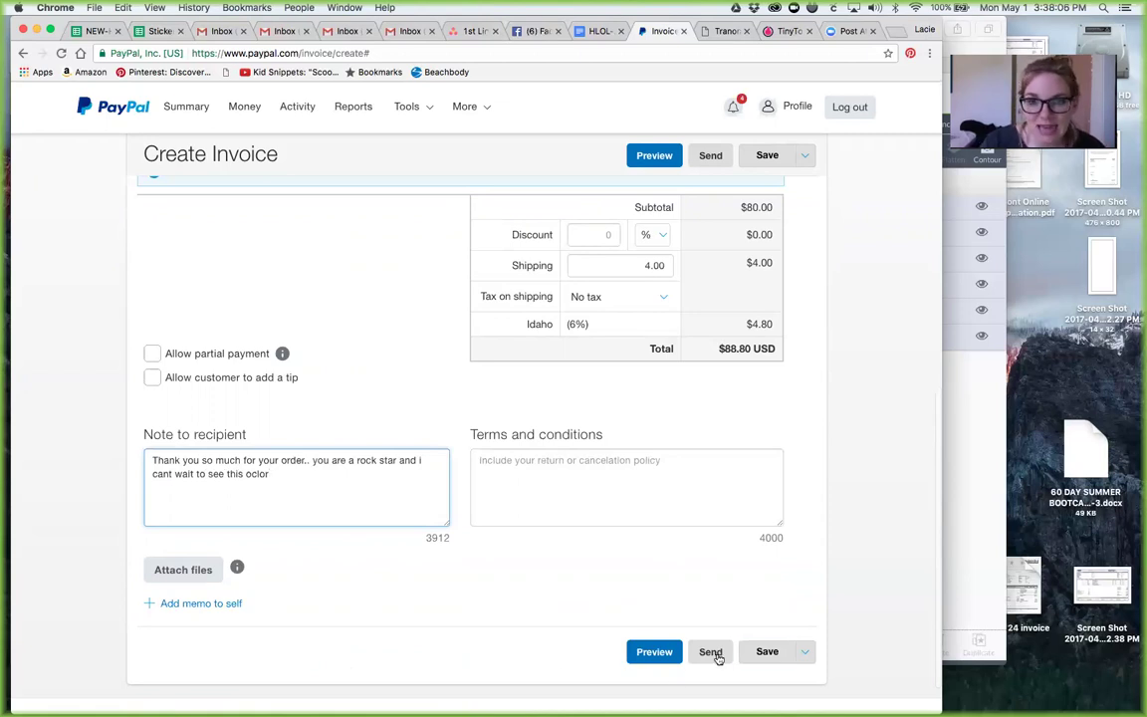
pyautogui.scroll(15, 639, 413)
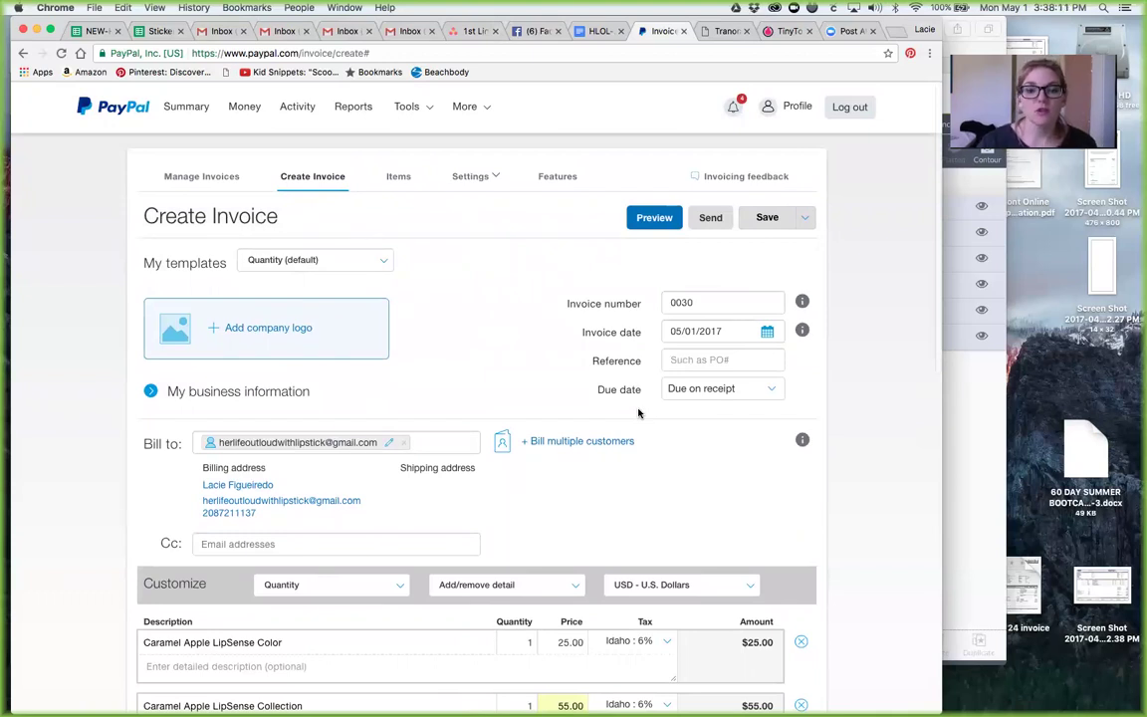
pyautogui.click(811, 220)
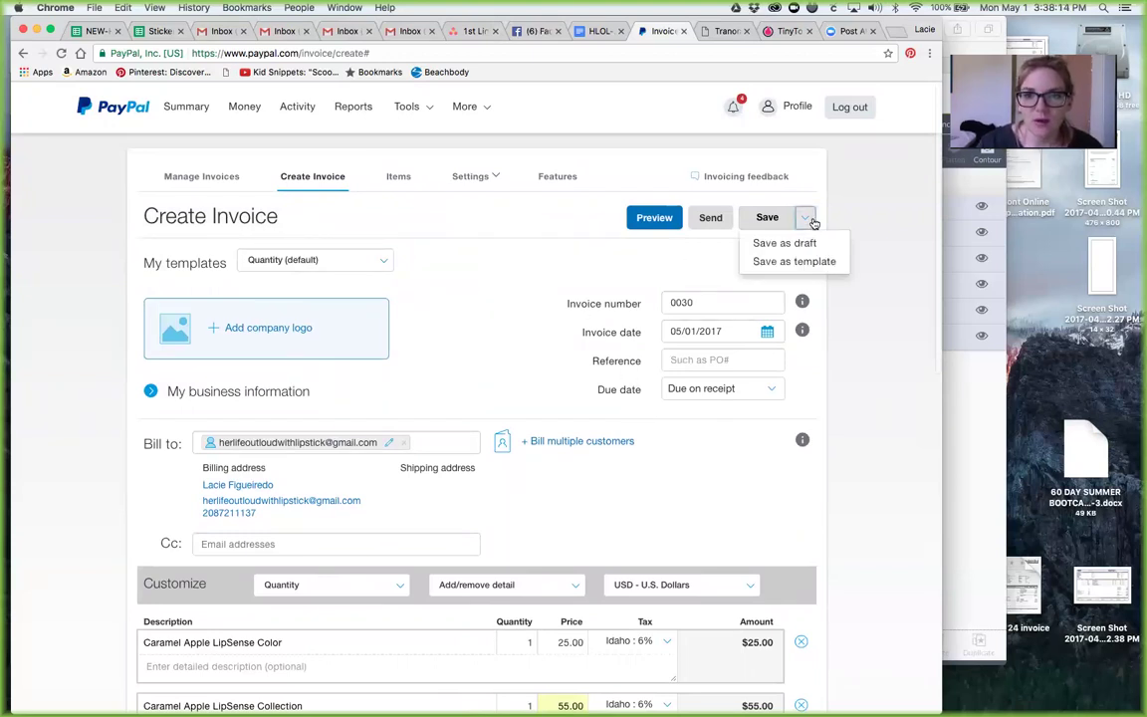
pyautogui.click(812, 220)
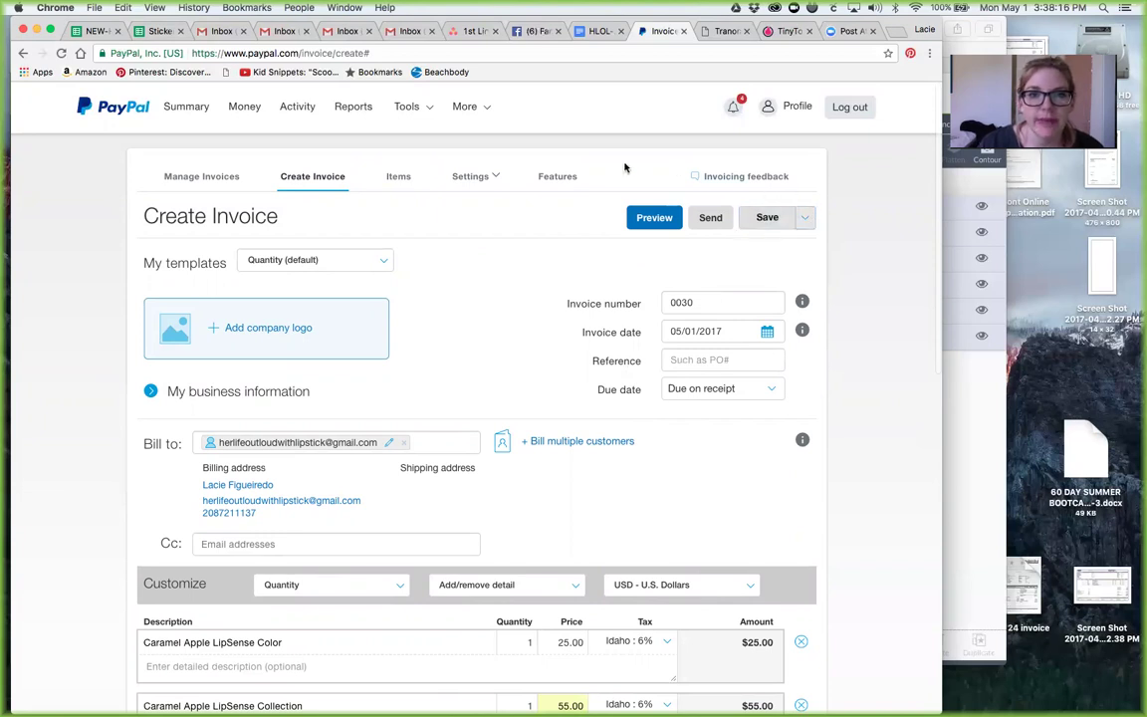